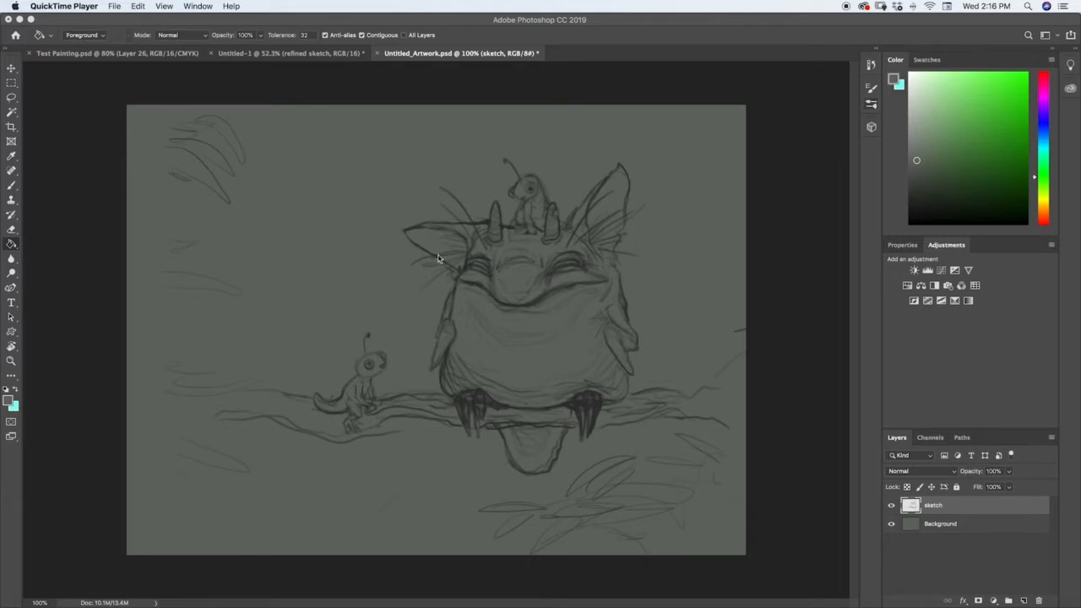
Add a new layer above the sketch layer and lower the sketch layer's opacity to about 29%.
click(1023, 600)
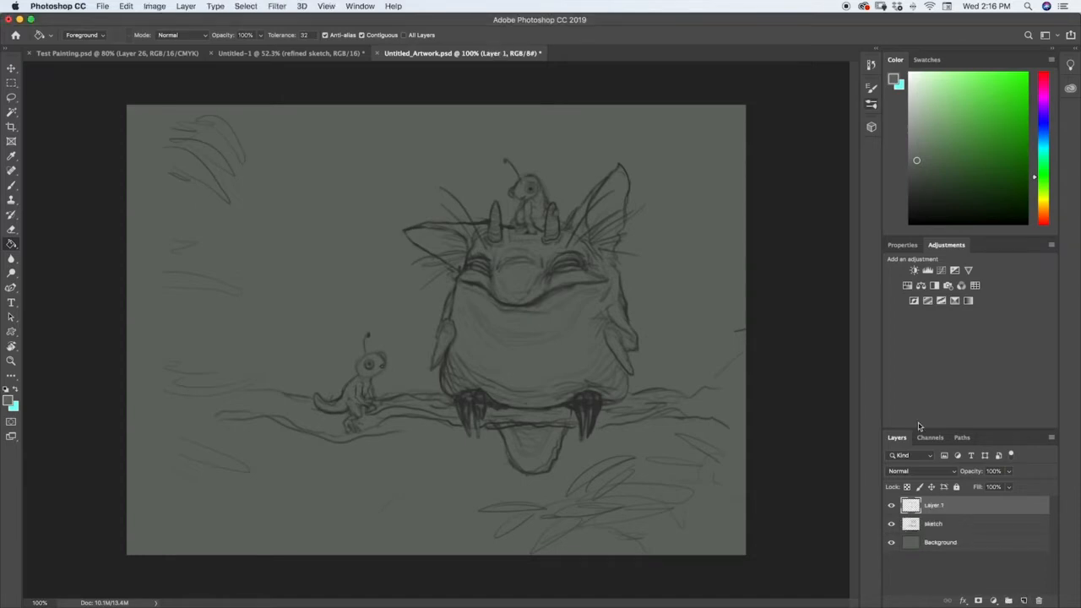
click(933, 524)
click(1009, 472)
drag(1008, 485, 972, 489)
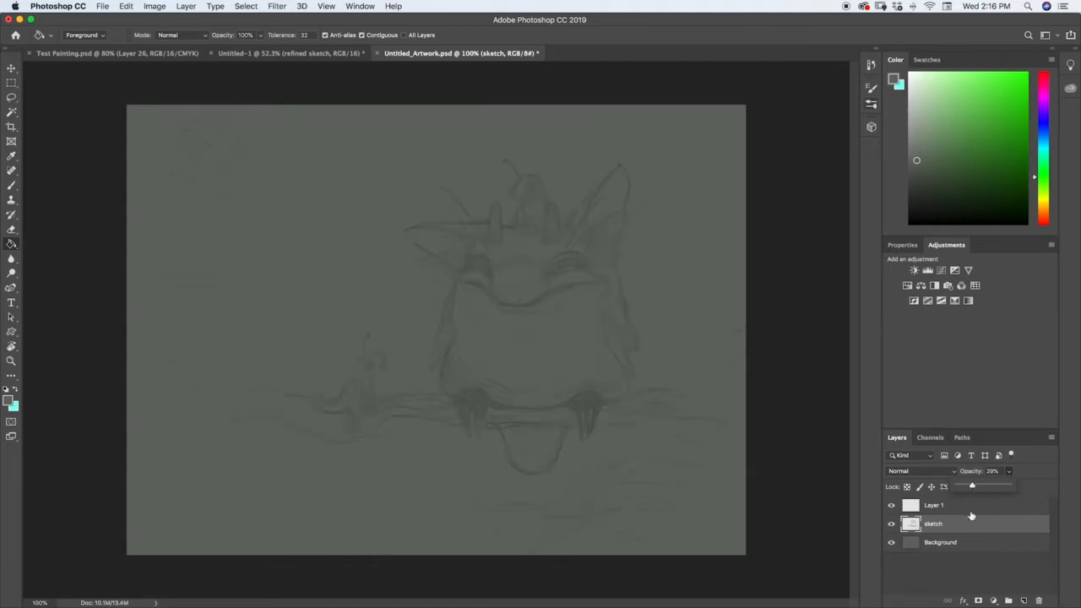
Rename the new empty layer as "final line art".
click(932, 507)
double_click(932, 505)
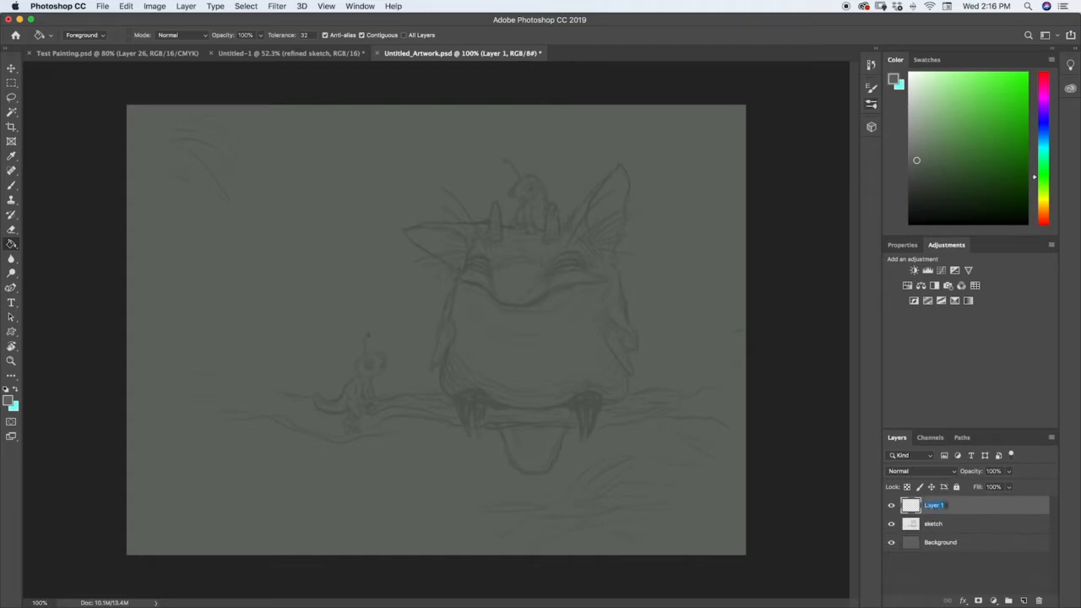
key(BackSpace)
text(final line art)
key(Return)
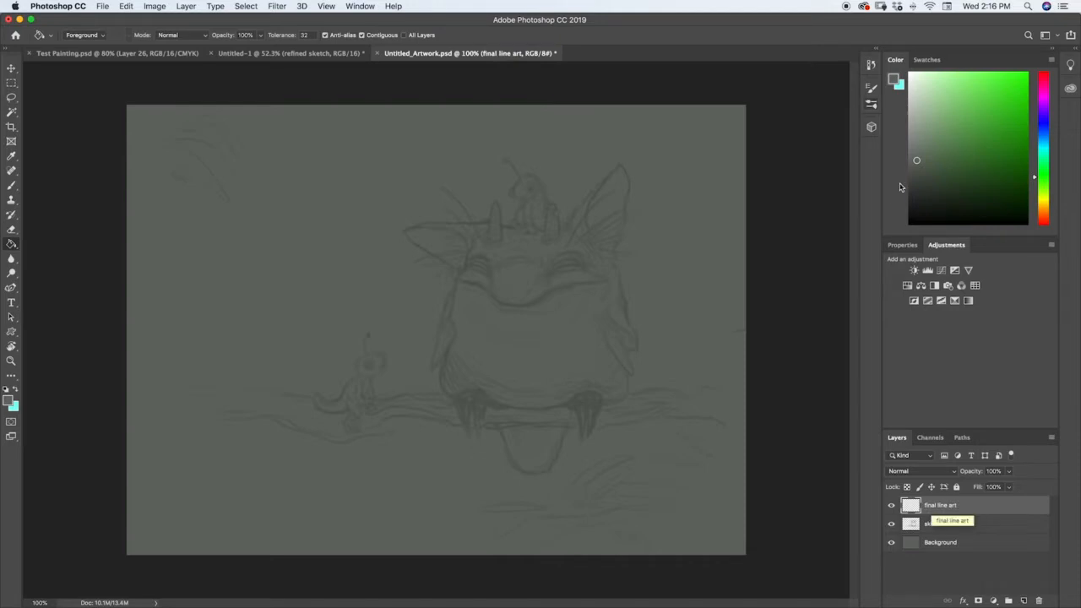
Choose a near-black foreground colour and switch to the Brush tool.
drag(915, 165, 897, 203)
right_click(438, 278)
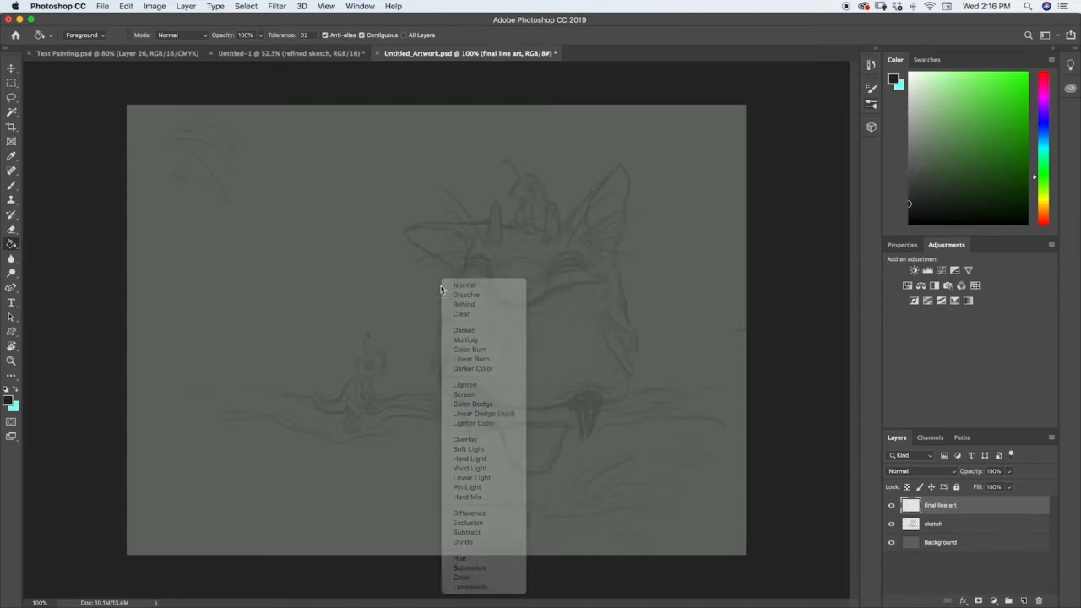
click(433, 295)
key(b)
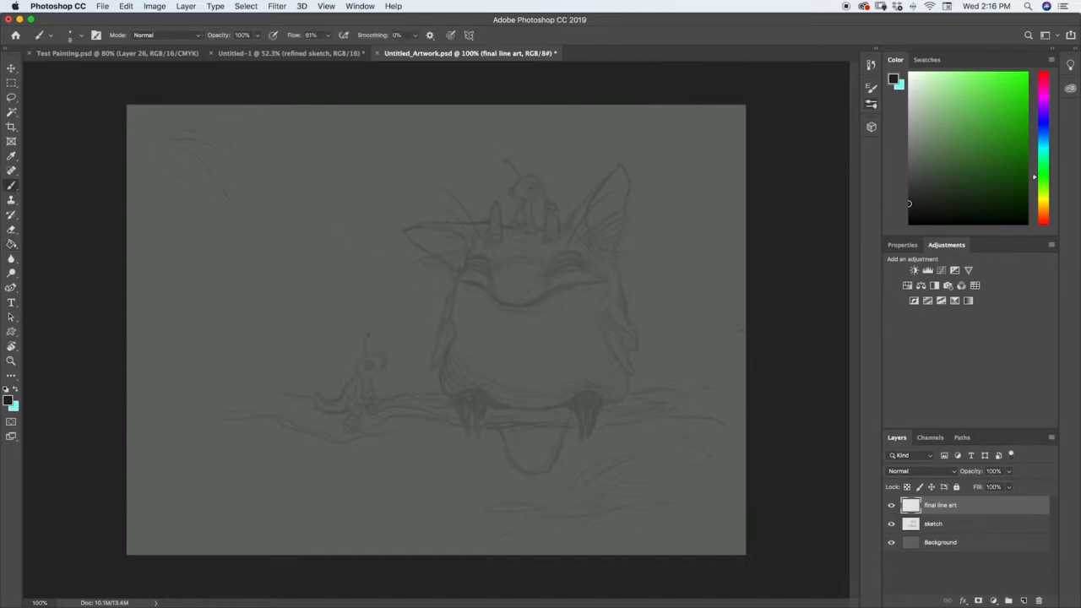
key(super+plus)
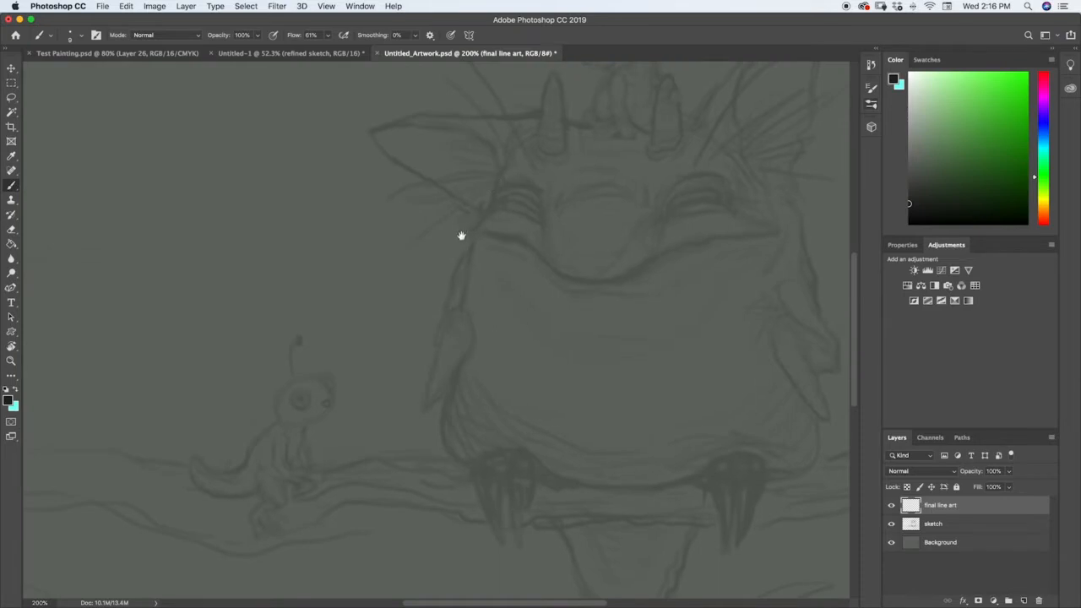
mouse_move(461, 236)
mouse_down()
mouse_move(389, 265)
mouse_move(346, 303)
mouse_up()
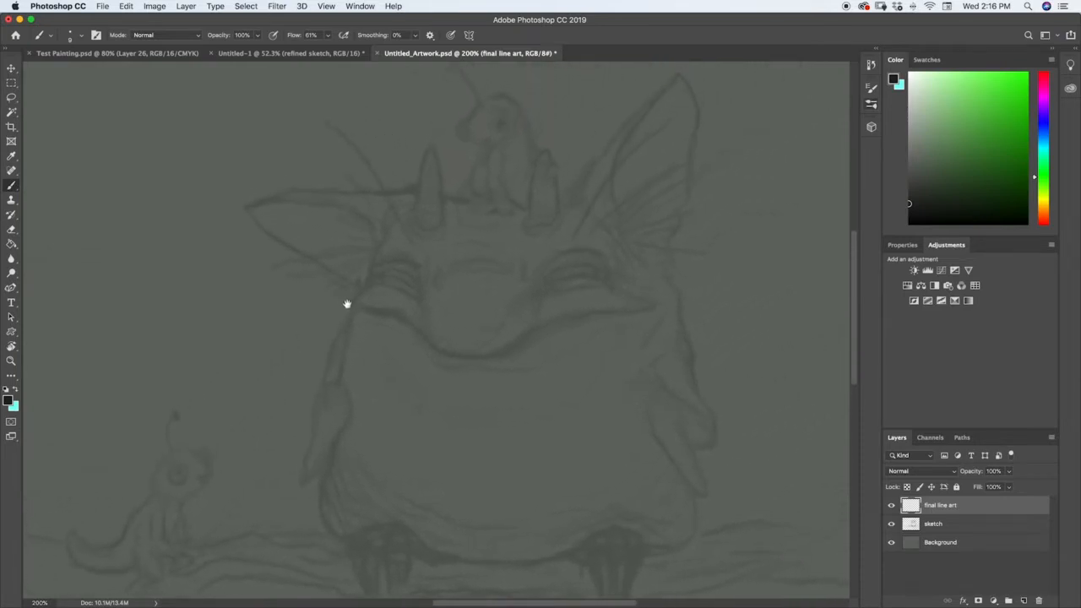
key(super+0)
key(super+1)
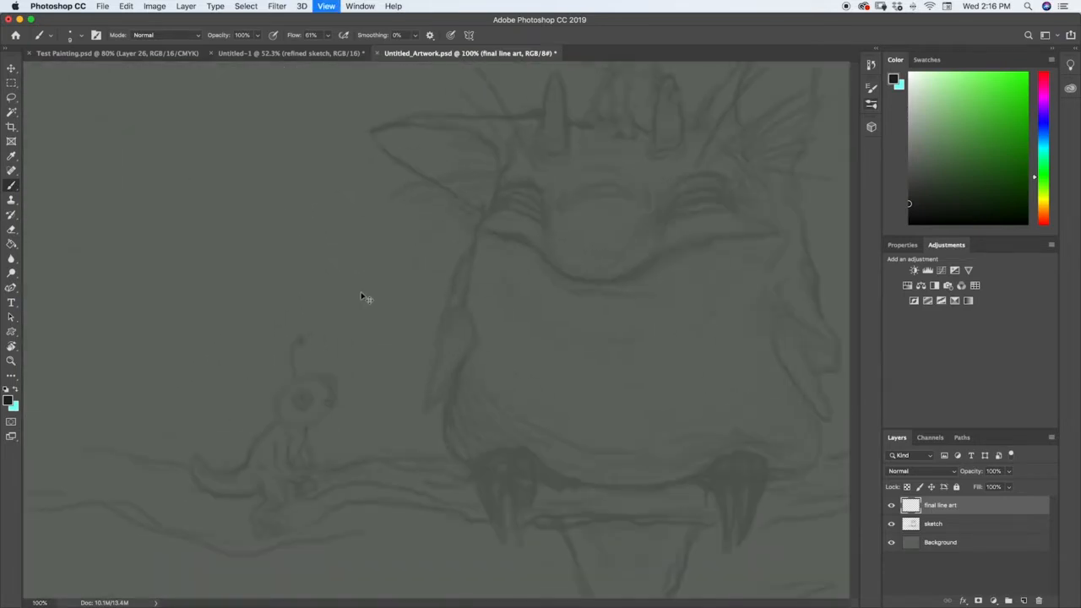
key(super+plus)
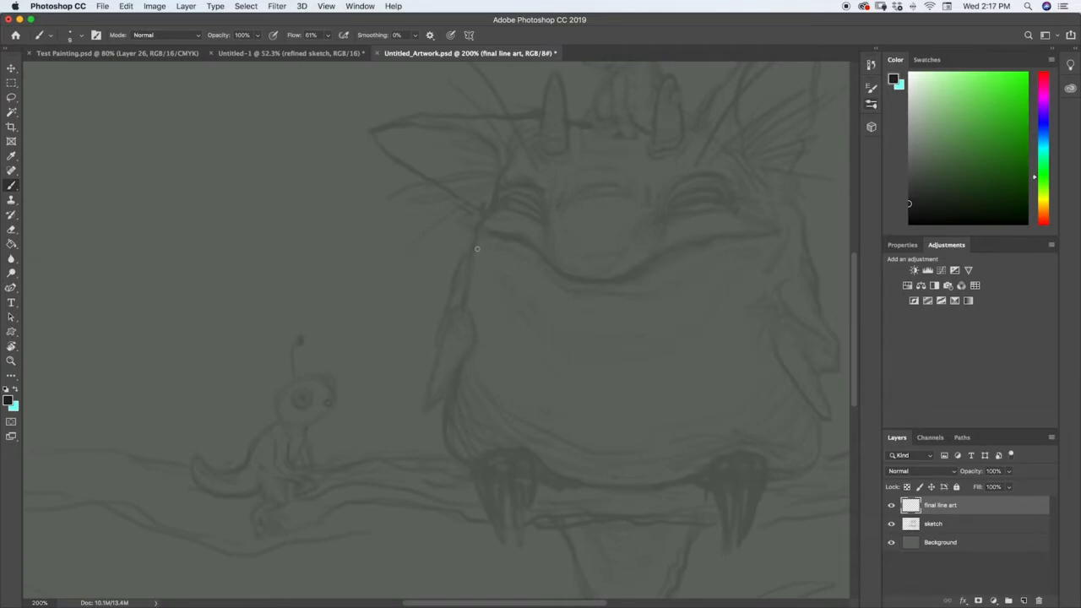
scroll(479, 244, down, 10)
scroll(479, 245, up, 8)
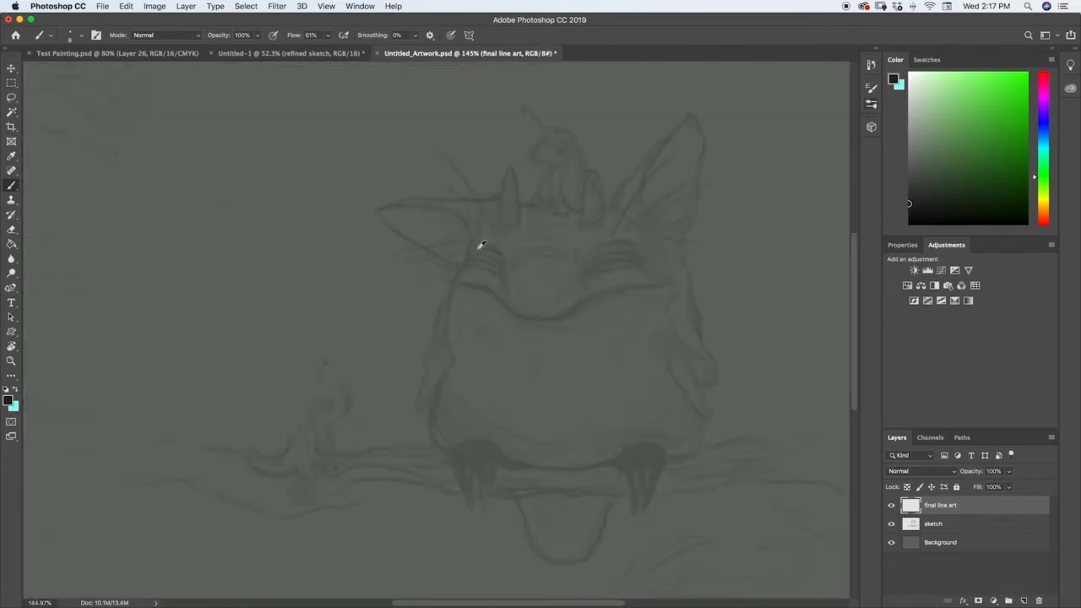
scroll(479, 245, down, 6)
scroll(480, 245, up, 3)
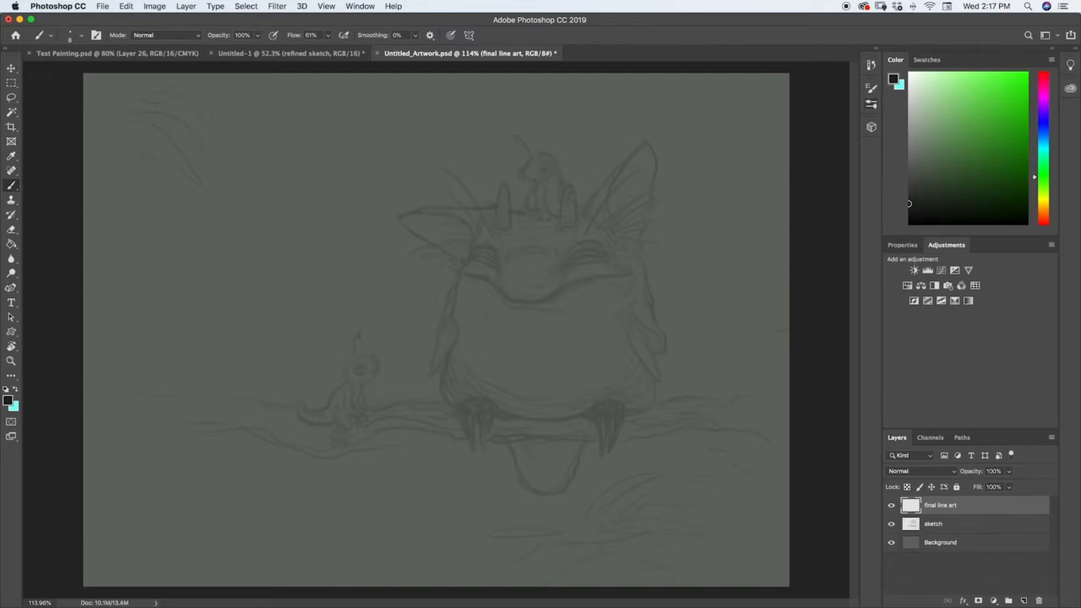
drag(496, 203, 494, 218)
key(super+z)
Set the brush size to 4 px and ink the large creature's right-hand closed eye with its lid folds and corner creases.
right_click(543, 178)
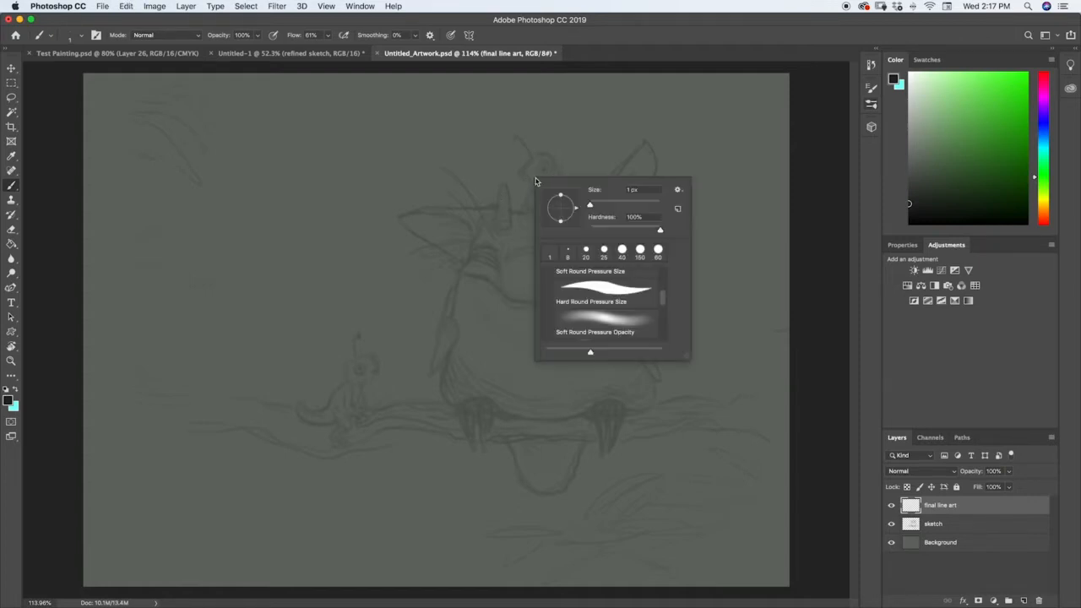
click(593, 206)
key(Return)
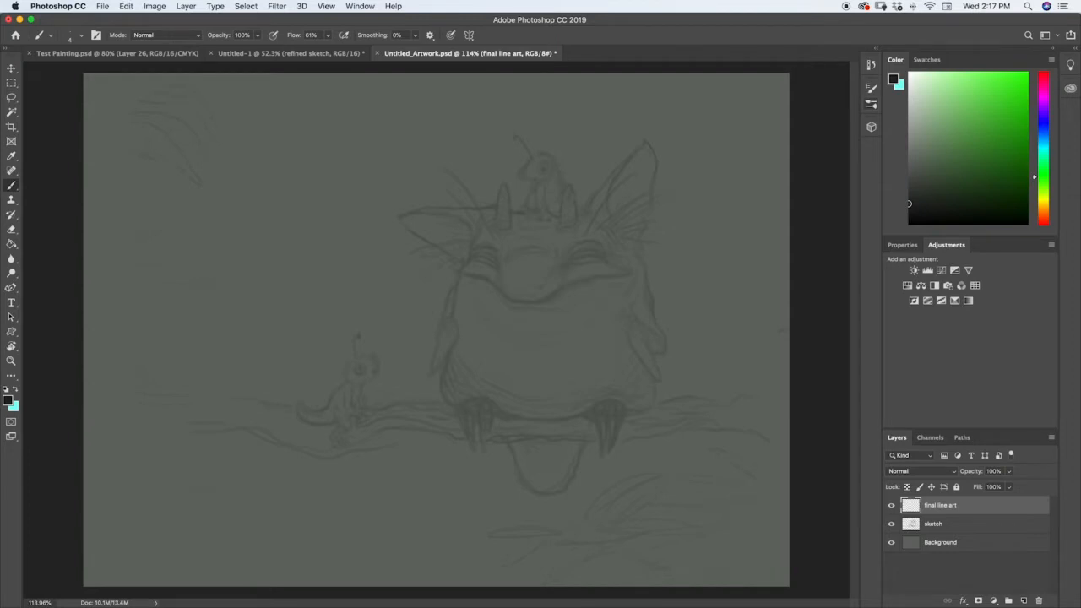
key(super+equal)
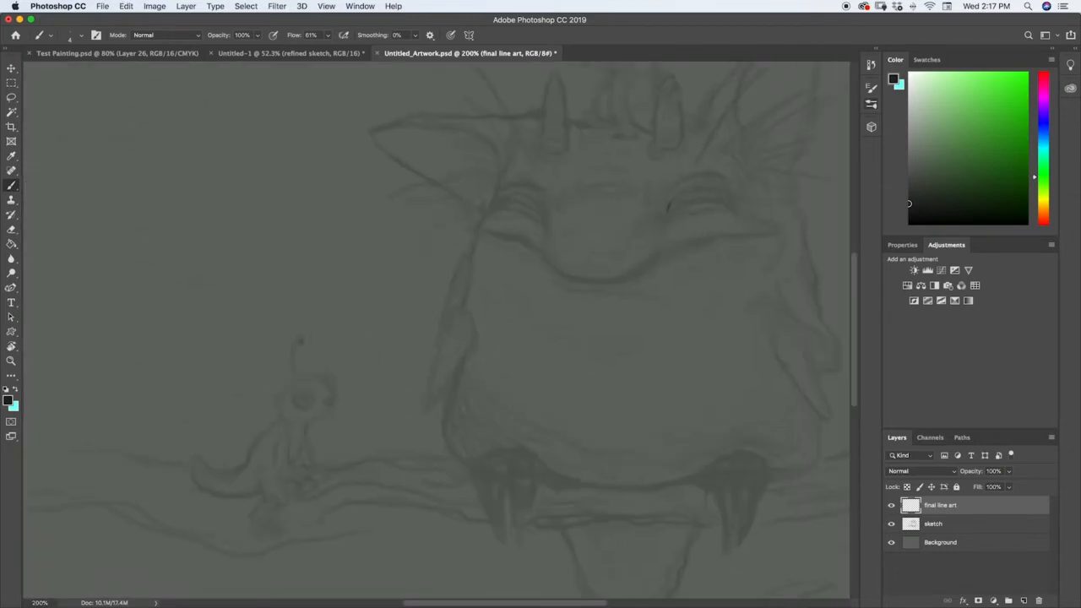
mouse_move(663, 200)
mouse_down()
mouse_move(608, 266)
mouse_move(647, 223)
mouse_up()
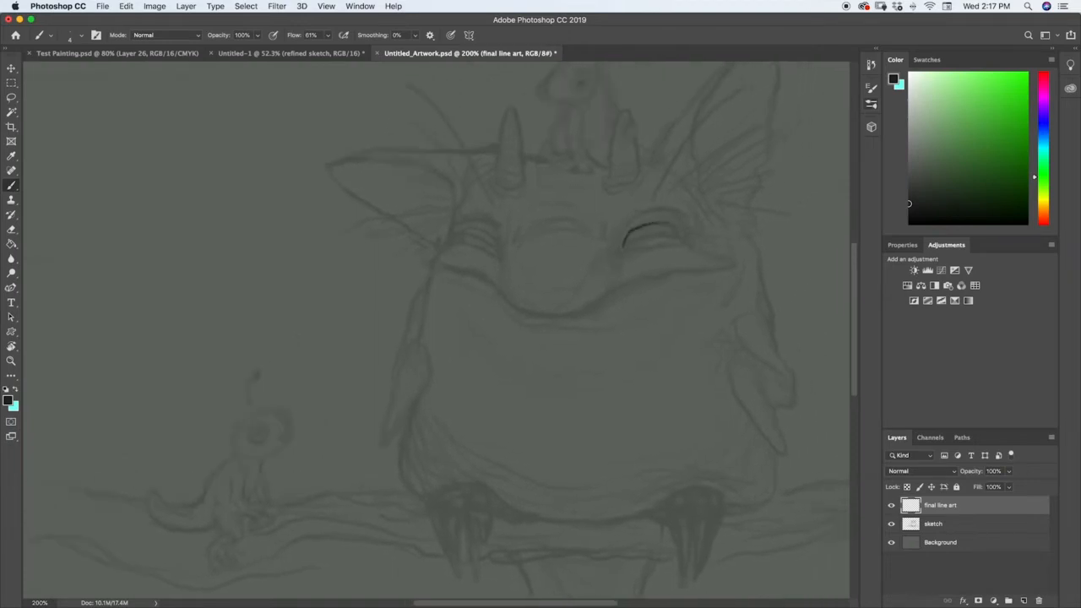
key(super+z)
key(super+z)
key(super+z)
drag(645, 212, 661, 207)
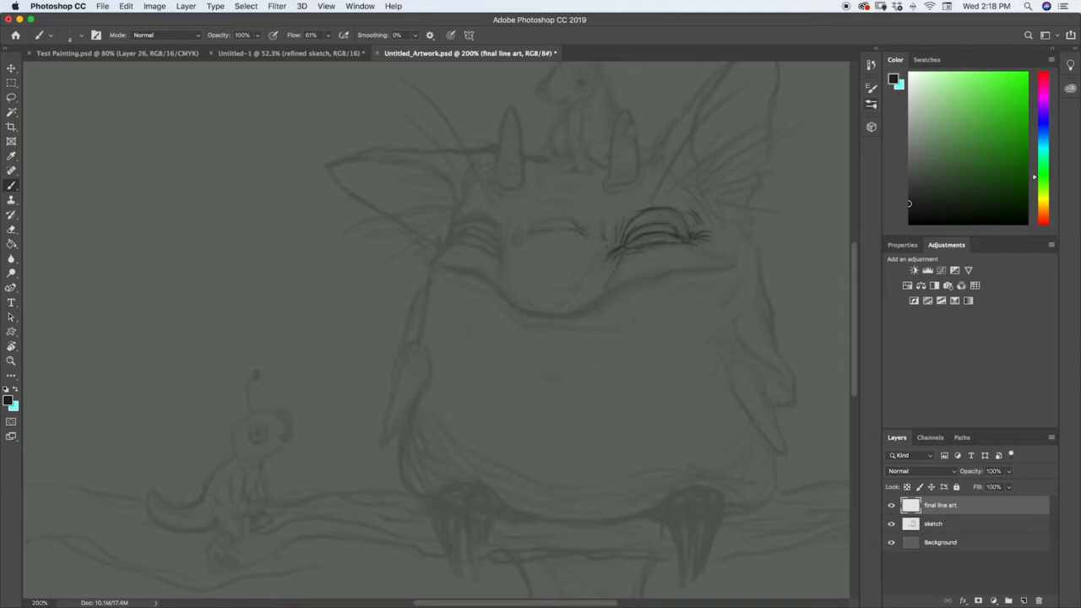
Ink the nose wrinkles and the left-hand closed eye, and move the final line art layer below the sketch layer.
mouse_move(554, 217)
mouse_down()
mouse_move(571, 222)
mouse_move(540, 216)
mouse_up()
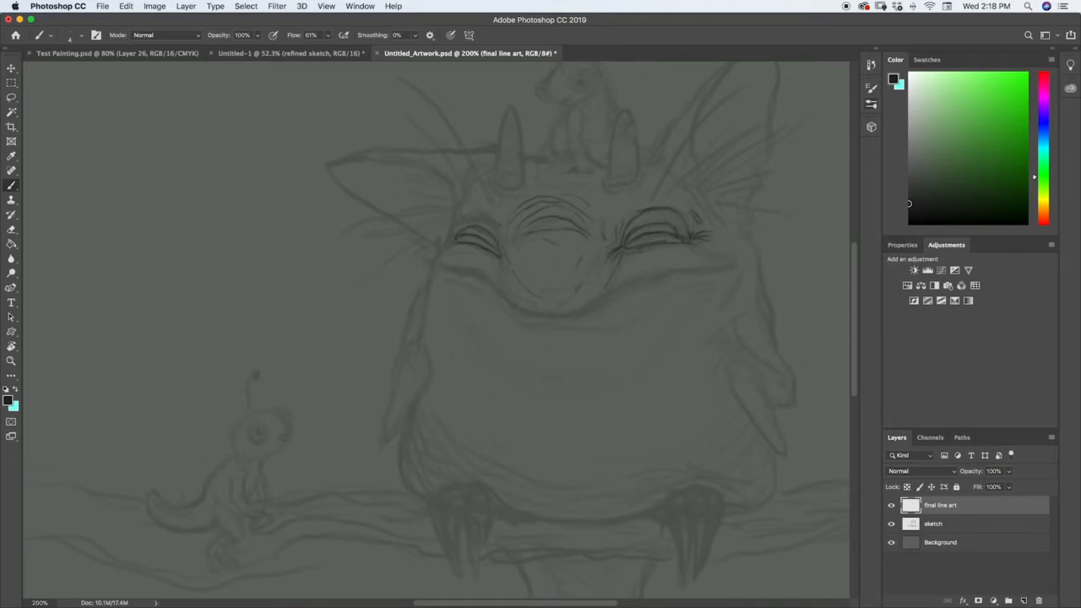
drag(457, 224, 452, 239)
key(super+bracketleft)
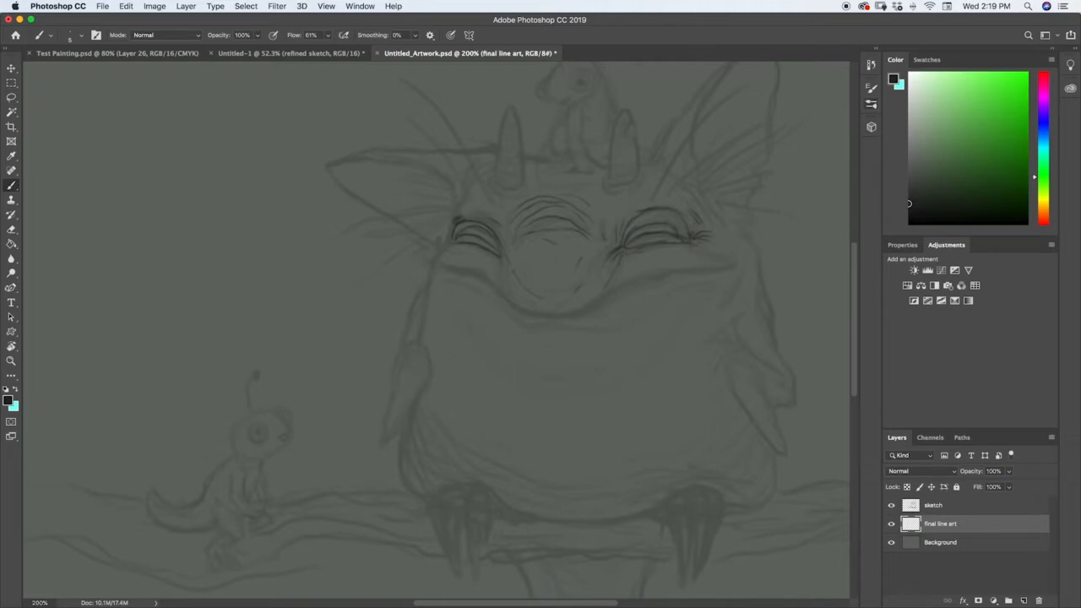
Show the brush presets list and set the Hard Round brush size to 6 px.
right_click(514, 220)
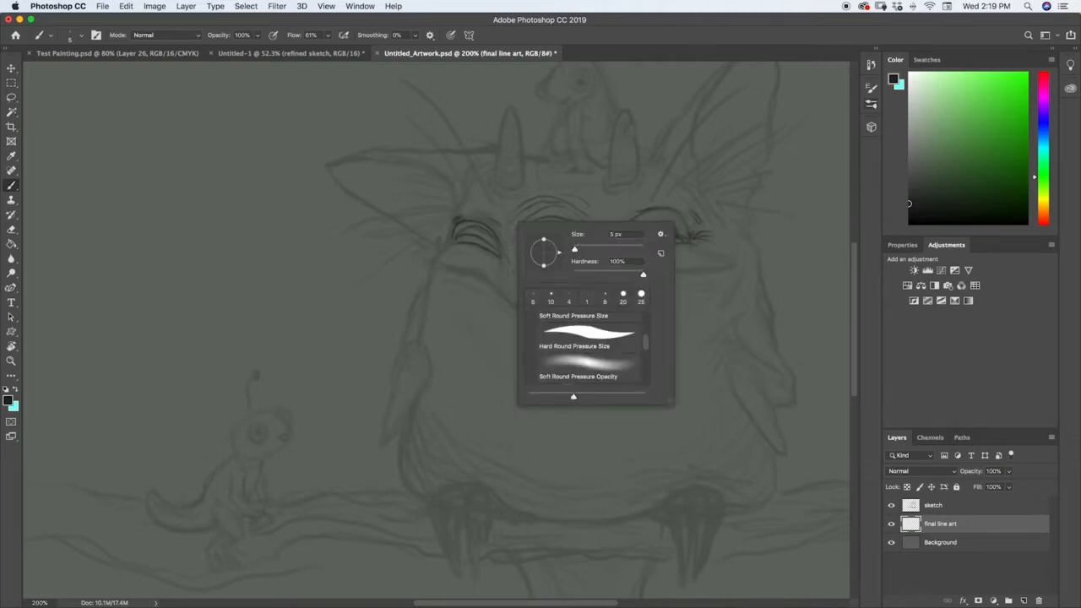
click(505, 223)
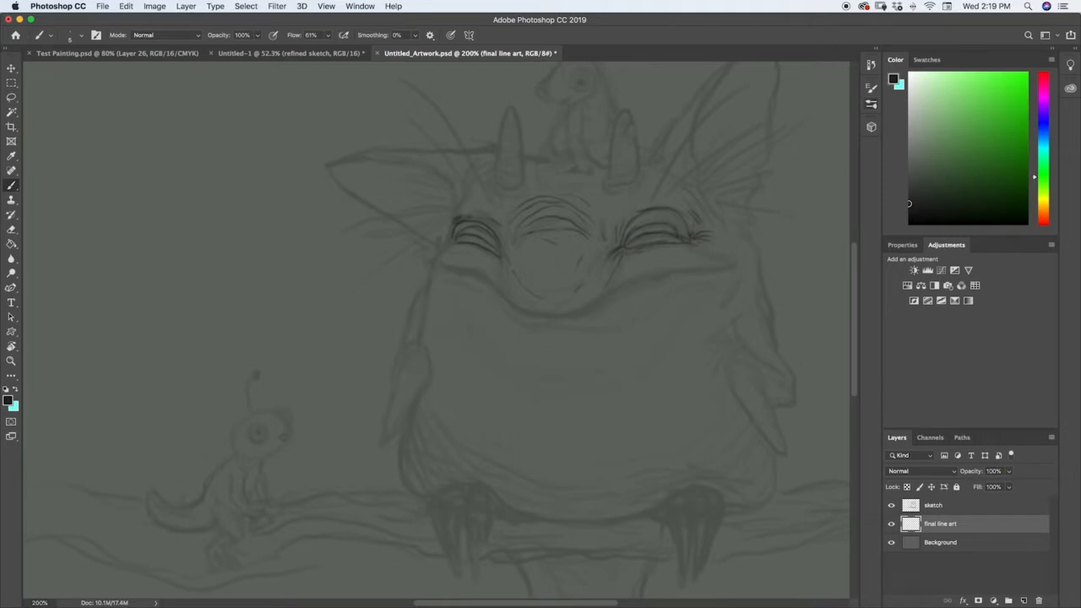
click(870, 103)
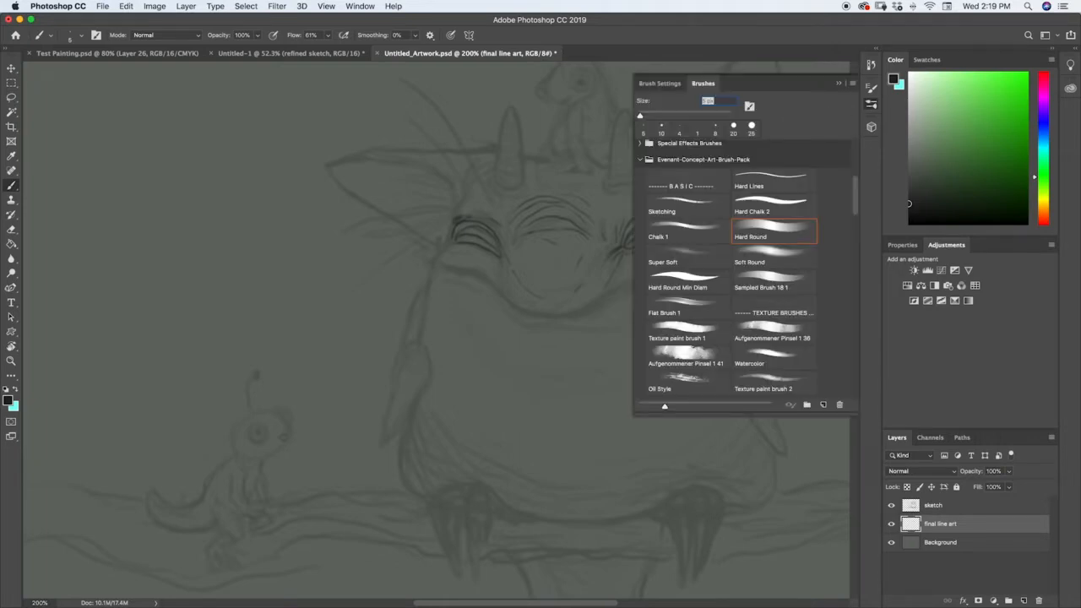
right_click(514, 219)
drag(550, 227, 546, 228)
key(Return)
Refine the left-hand eye's outer corner with a 3 px brush and set the brush size to 4 px.
right_click(481, 216)
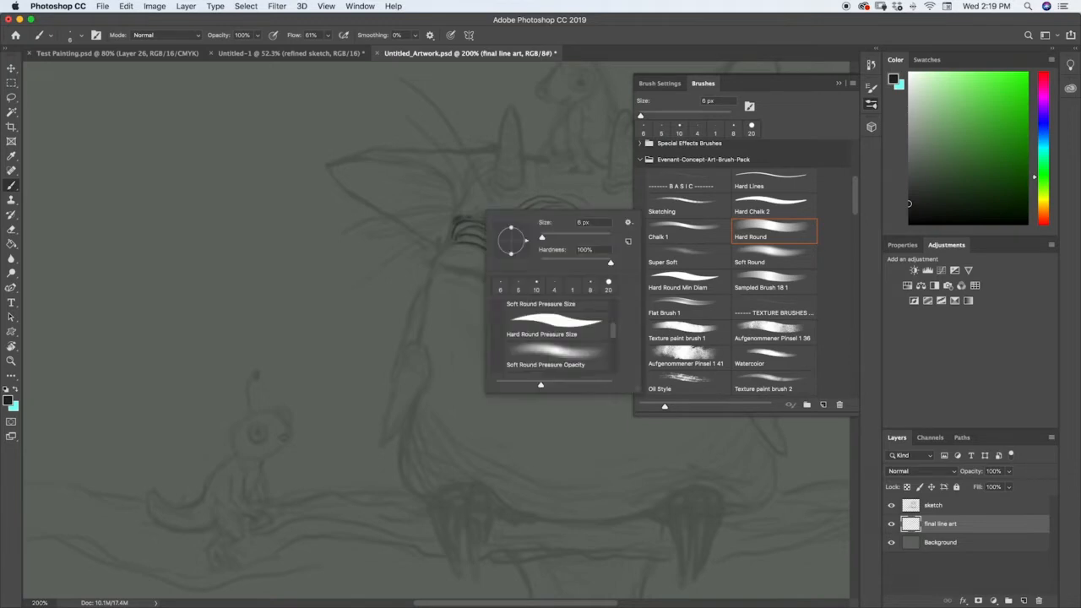
drag(543, 239, 542, 240)
key(Return)
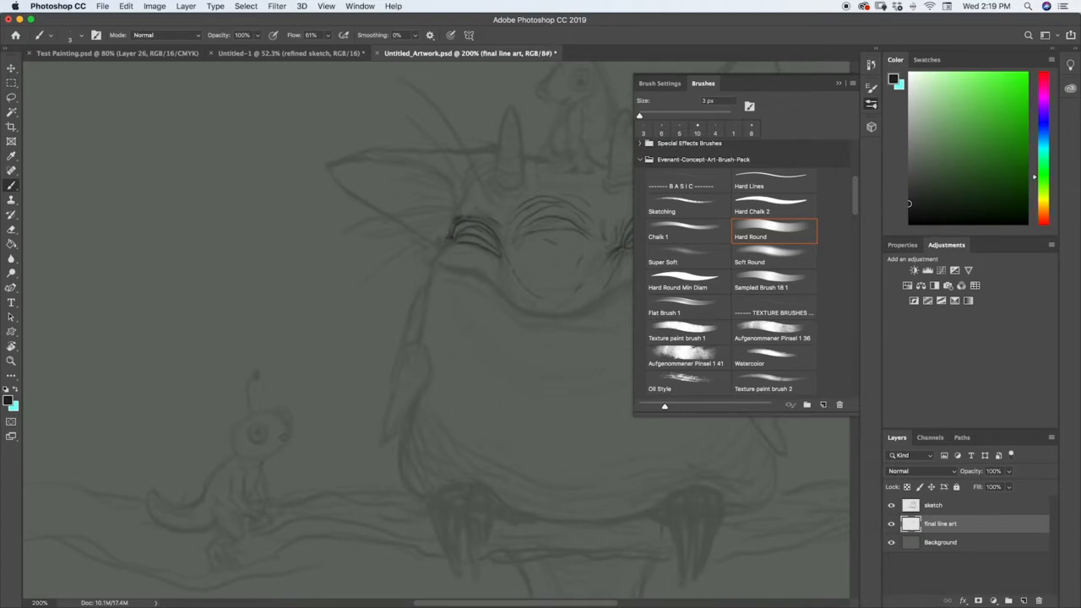
right_click(470, 208)
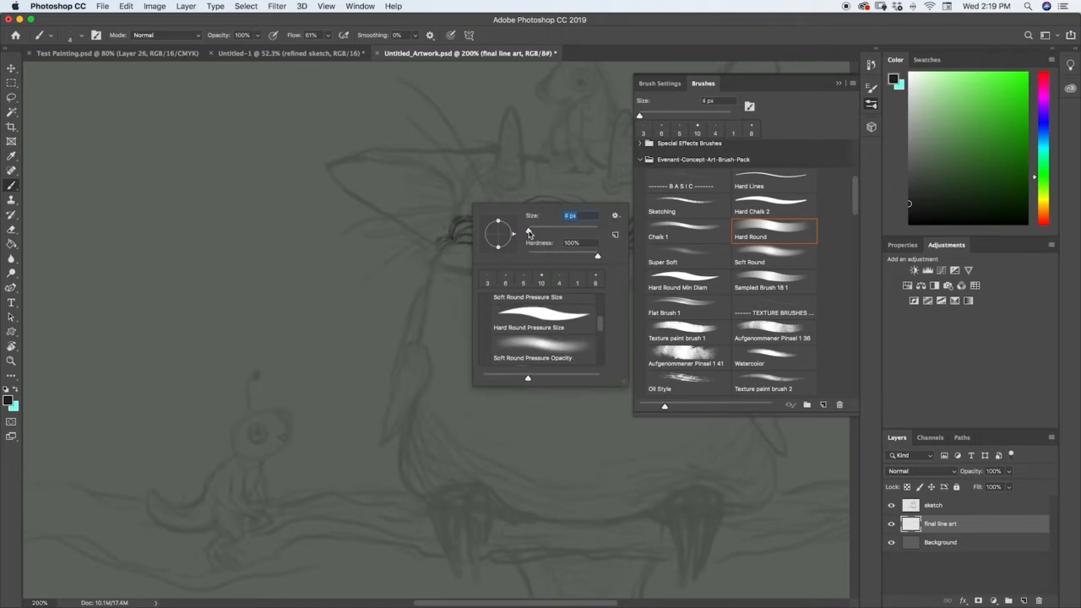
key(Return)
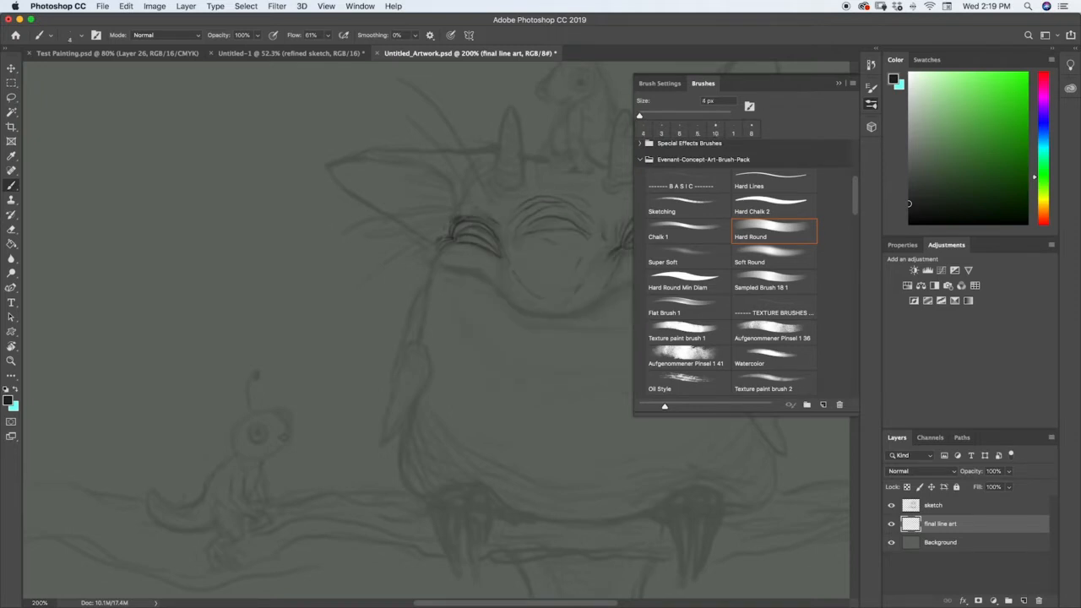
Ink the large creature's left-hand ear, including its outline, notched lower edge and inner folds.
drag(435, 238, 432, 256)
mouse_move(454, 203)
mouse_down()
mouse_move(464, 178)
mouse_move(483, 171)
mouse_move(405, 149)
mouse_up()
drag(362, 149, 331, 163)
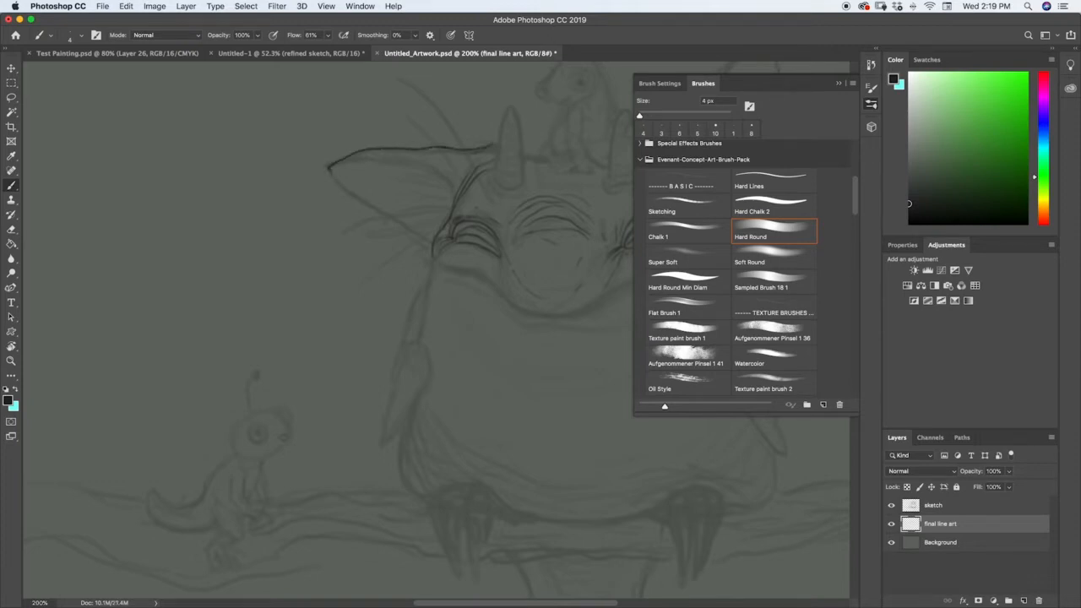
drag(357, 159, 432, 170)
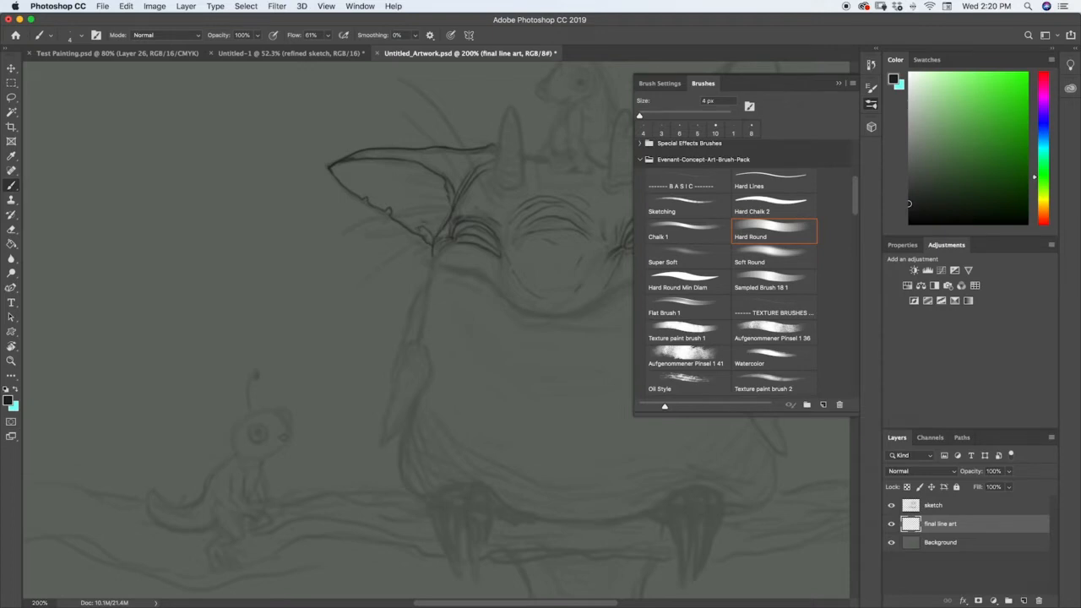
drag(423, 189, 427, 206)
Ink the large creature's wide mouth line and add short lower lip lines beneath it.
drag(459, 271, 473, 269)
click(838, 83)
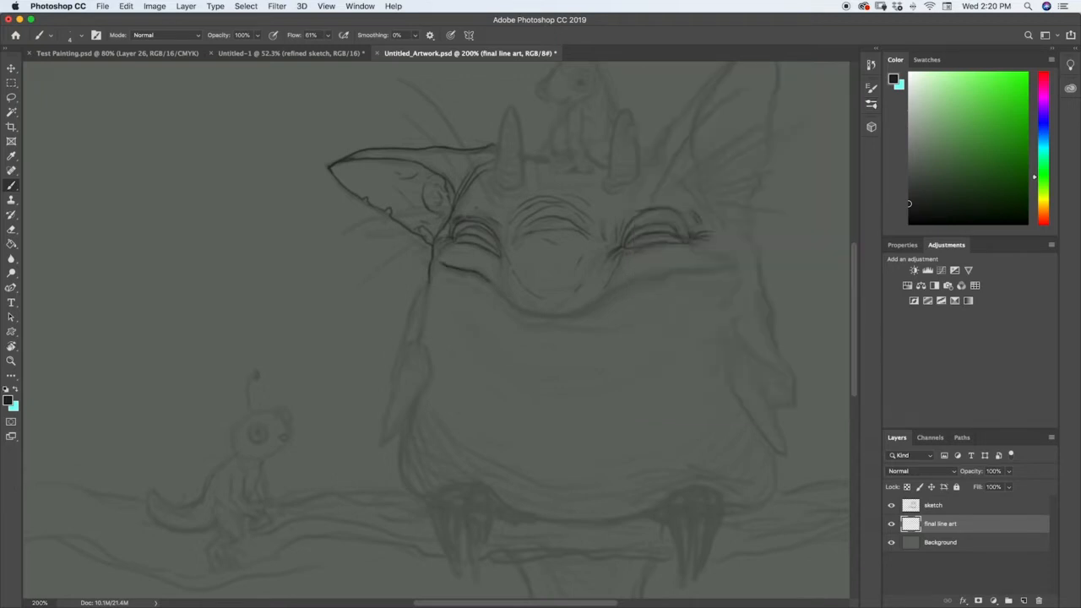
drag(487, 281, 532, 323)
key(super+z)
mouse_move(487, 281)
mouse_down()
mouse_move(529, 311)
mouse_move(562, 314)
mouse_move(709, 266)
mouse_up()
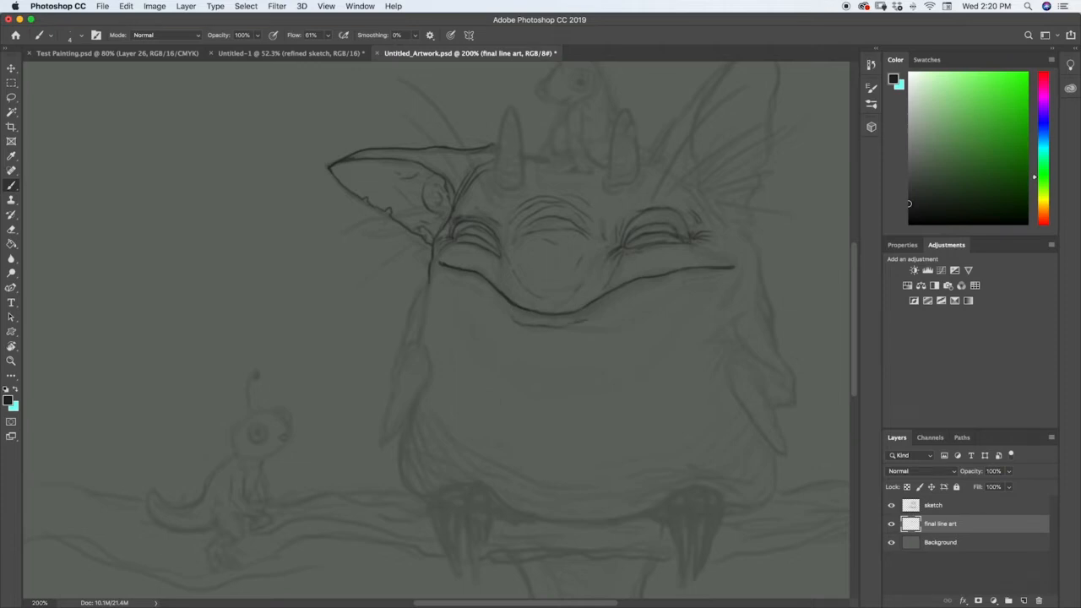
drag(682, 282, 731, 277)
Erase and redraw the left part of the lower lip line, and ink the horns with ridges on the left-hand one.
key(e)
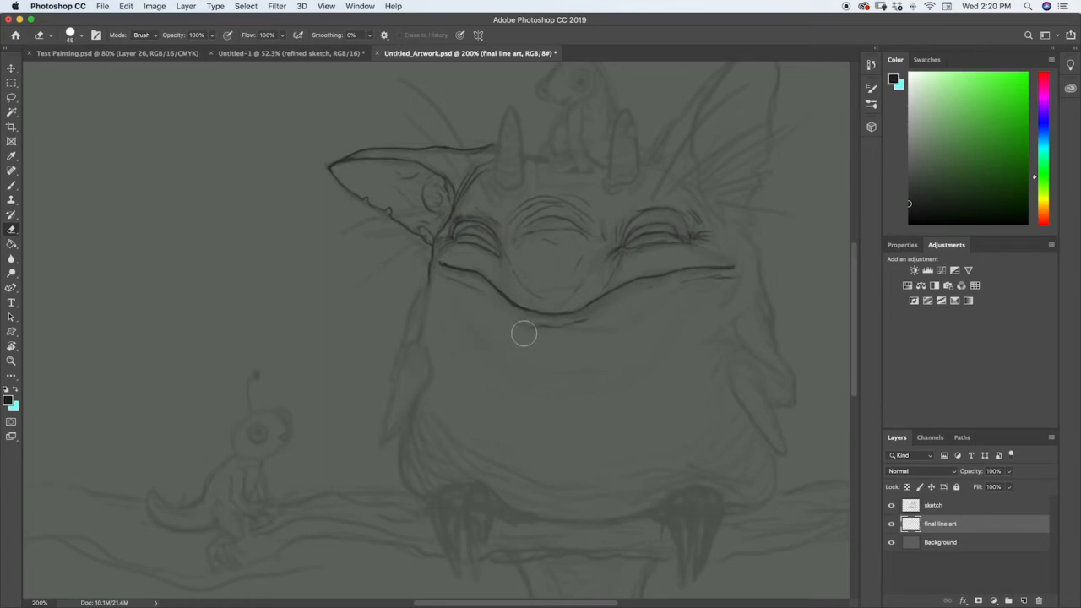
key(b)
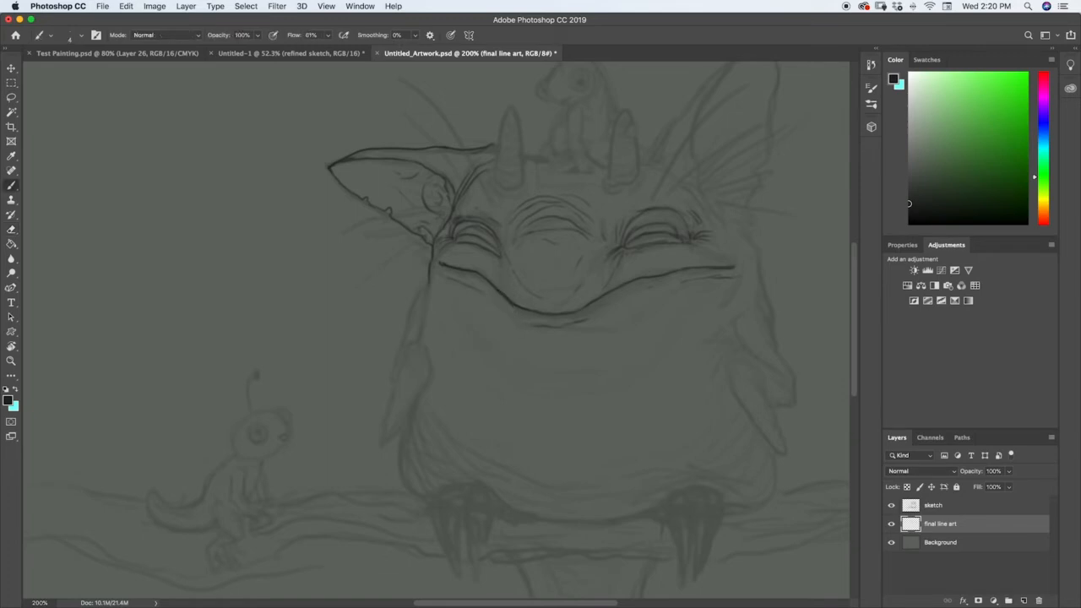
drag(460, 279, 496, 298)
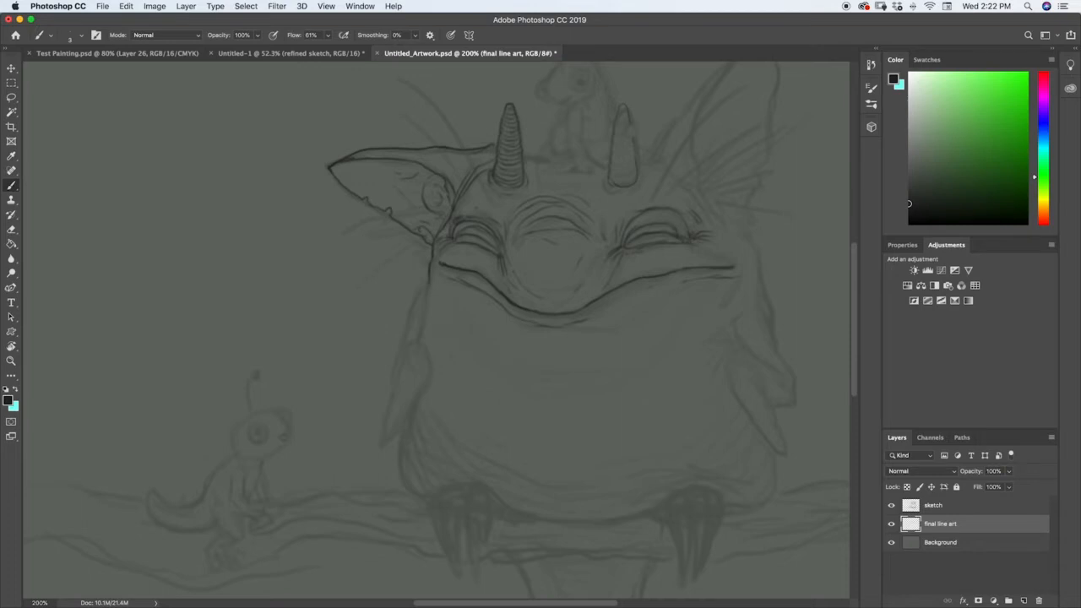
Using a 3 px brush, ink the right-hand horn's ridges and the legs and feet of the small creature on the head.
right_click(643, 189)
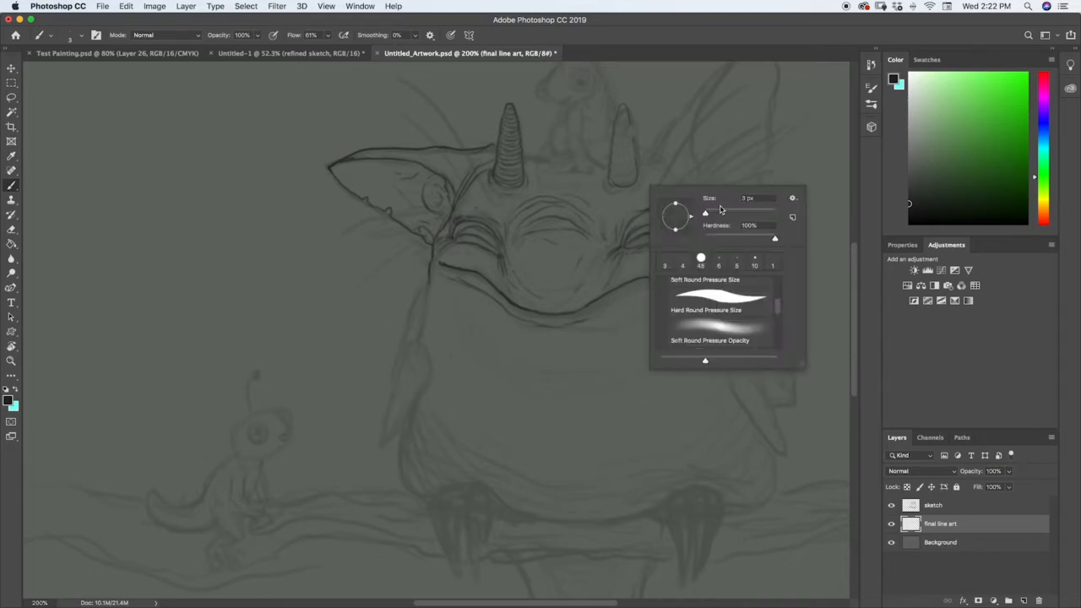
drag(707, 216, 707, 217)
key(Return)
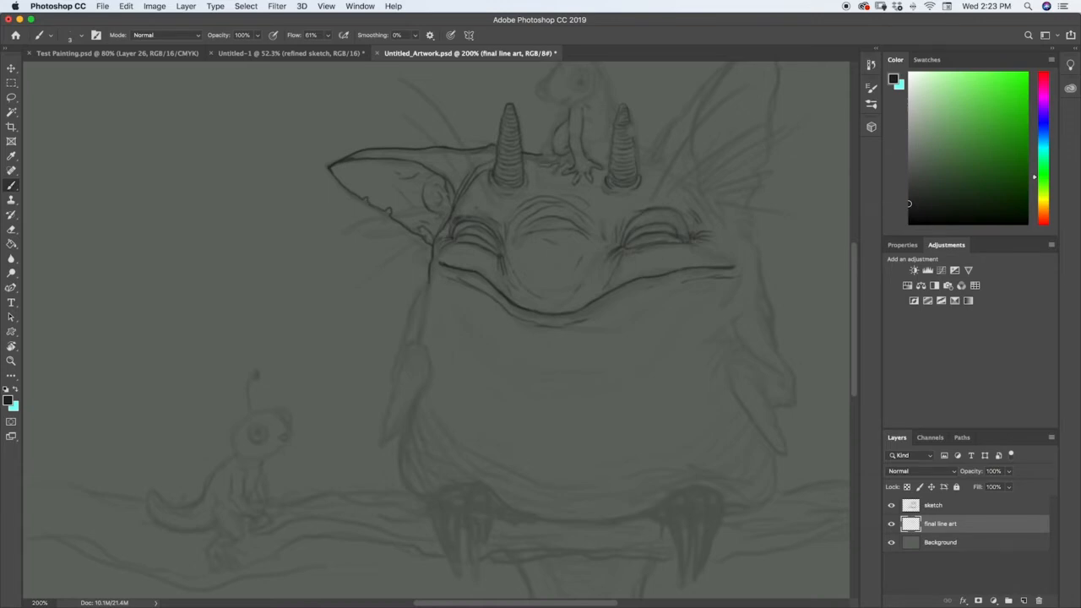
Ink the torso and arms of the small creature on the head, and erase stray lines where its hand meets the right-hand horn.
right_click(593, 157)
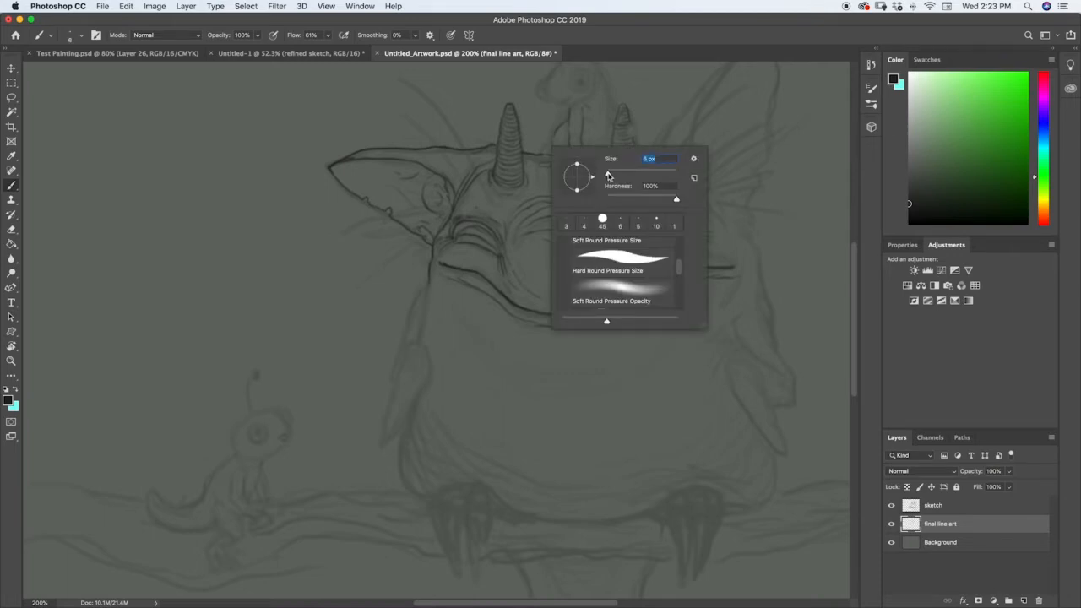
key(Return)
drag(554, 134, 547, 141)
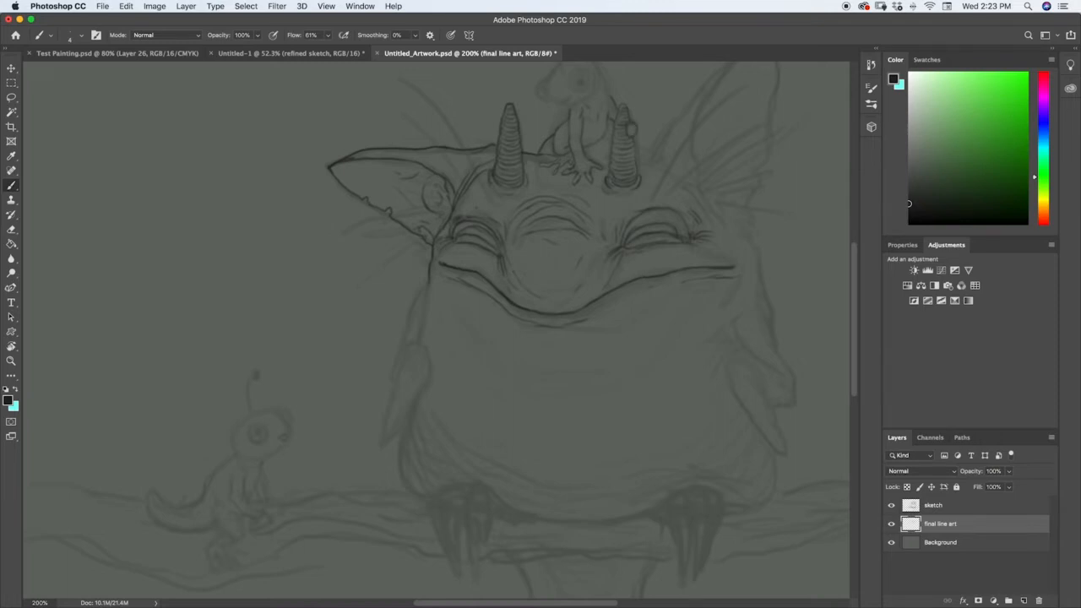
key([)
key(e)
key(bracketleft)
key(bracketleft)
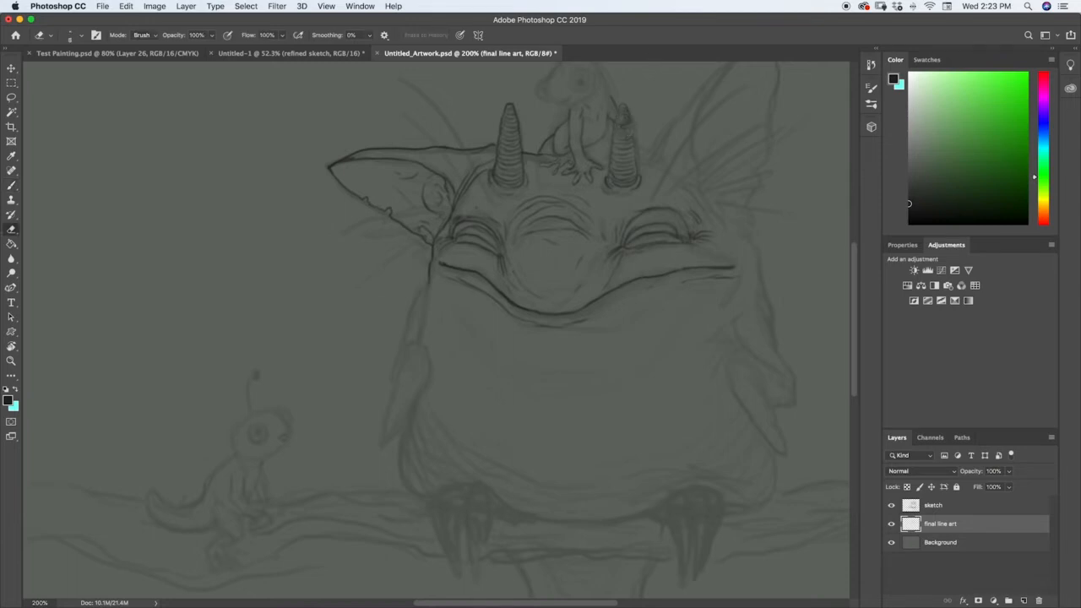
key(bracketright)
key(b)
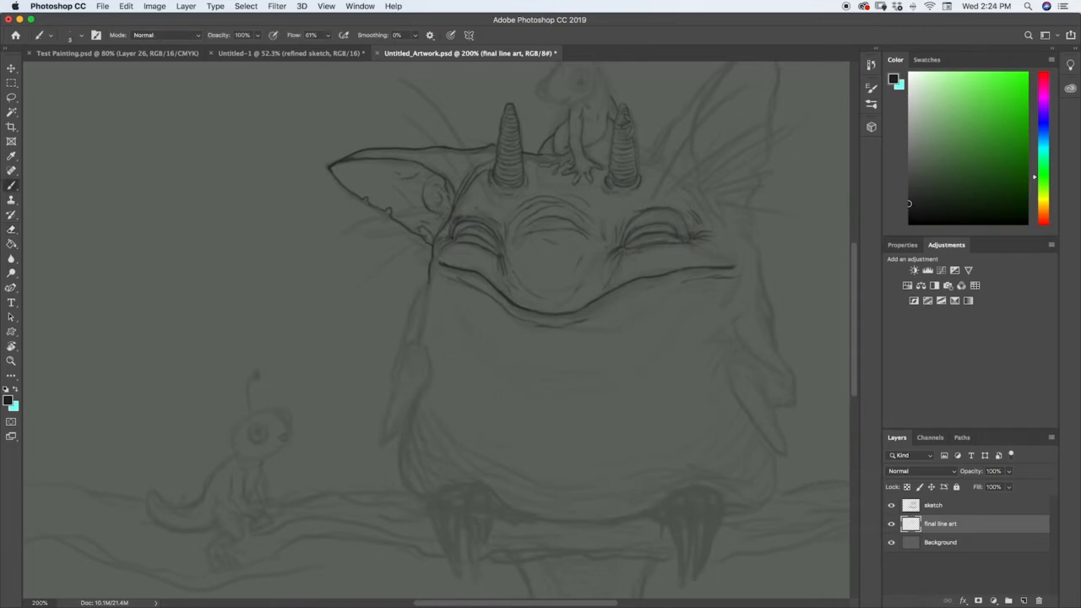
Ink the small creature's head, mouth, curled antenna and large round eye with a dark pupil.
drag(573, 114, 560, 187)
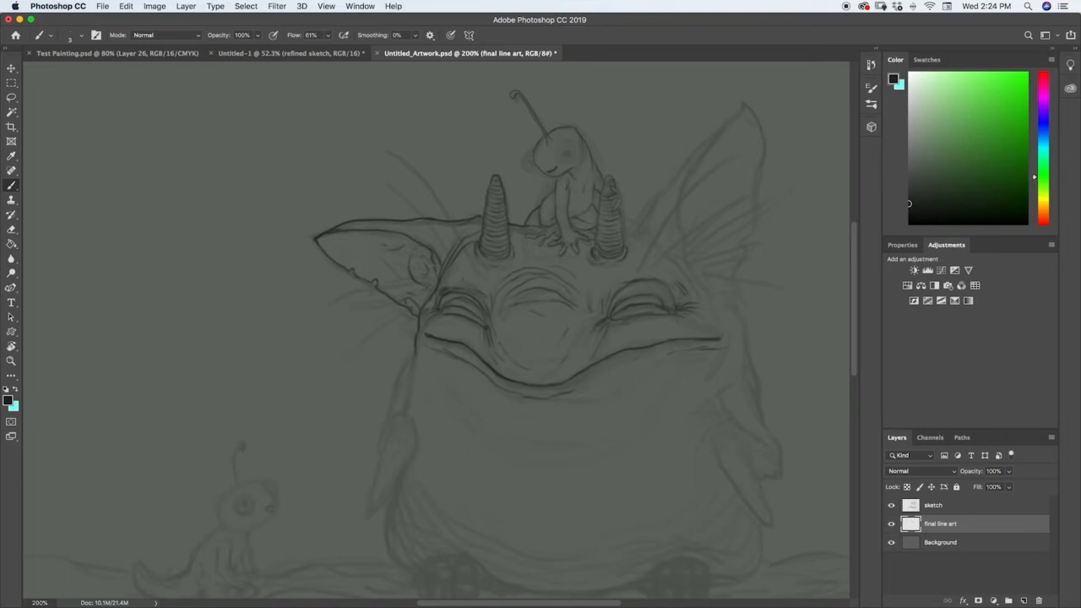
key(bracketleft)
key(super+z)
key(e)
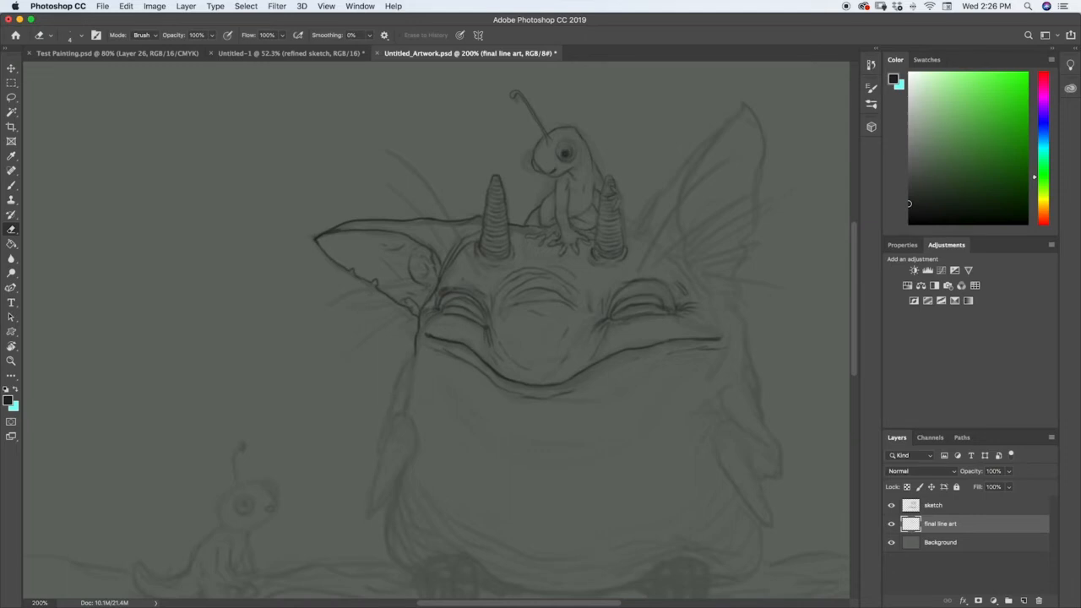
Using a 4 px brush, ink the large creature's right-hand ear, including its outline, notched lower edge and inner folds.
key(b)
right_click(651, 182)
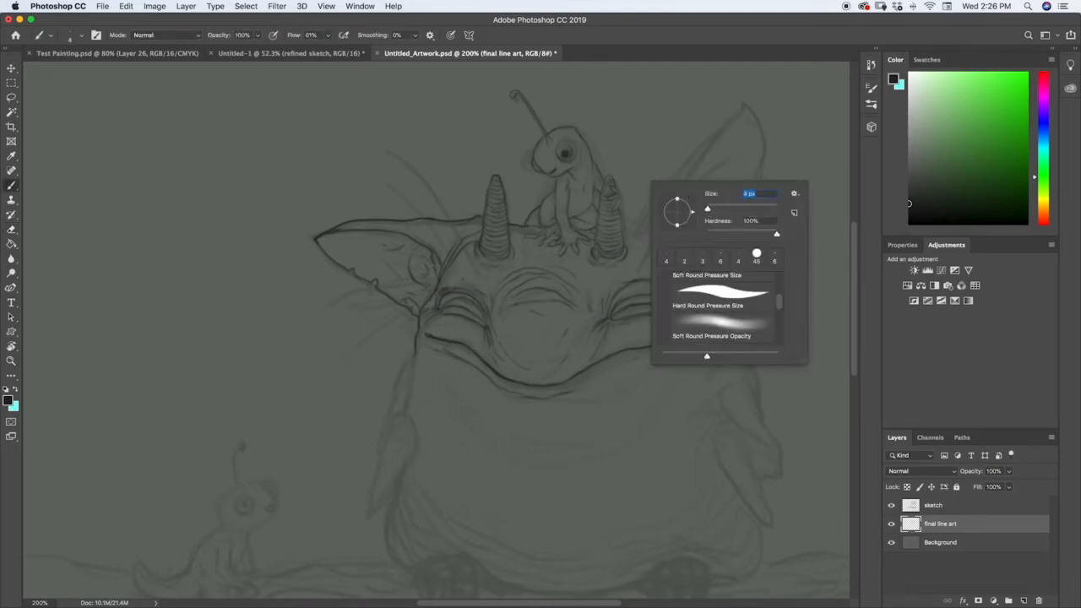
key(Return)
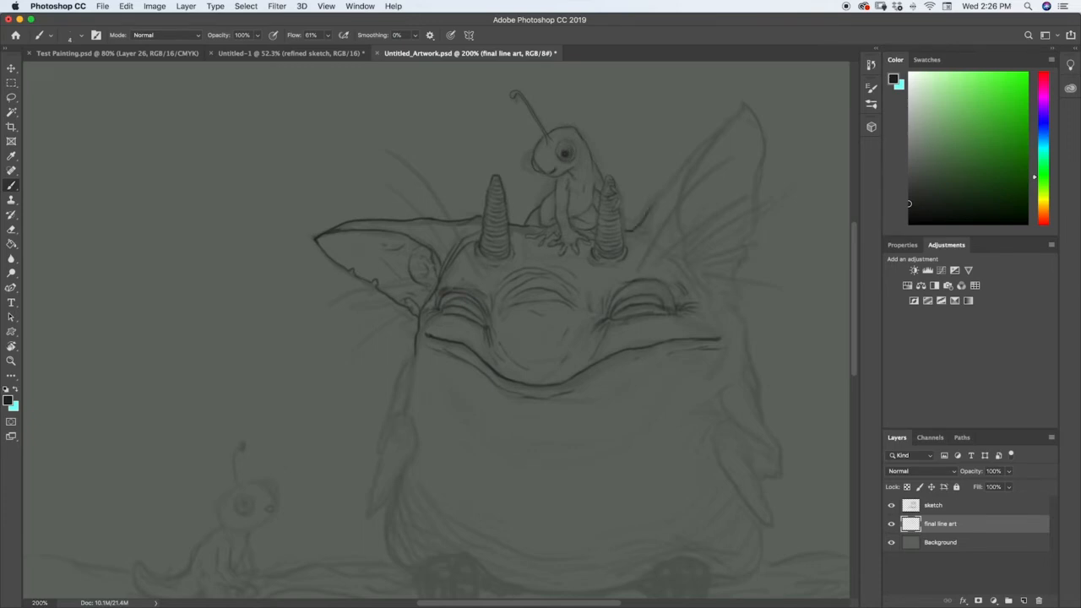
mouse_move(650, 204)
mouse_down()
mouse_move(735, 117)
mouse_move(757, 111)
mouse_move(763, 125)
mouse_move(696, 164)
mouse_move(678, 235)
mouse_up()
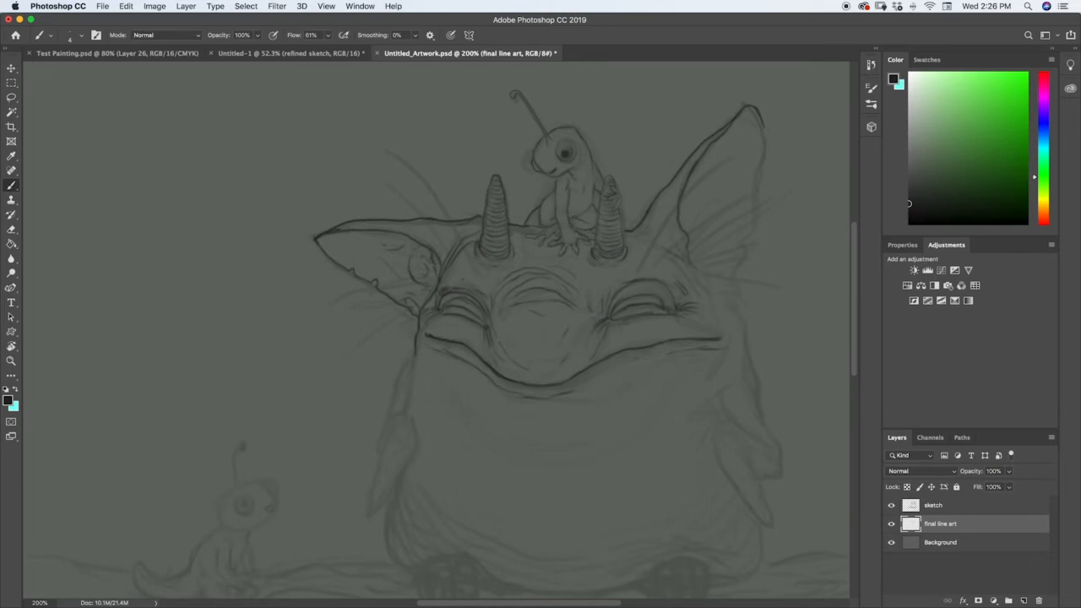
drag(672, 252, 708, 285)
drag(765, 123, 757, 218)
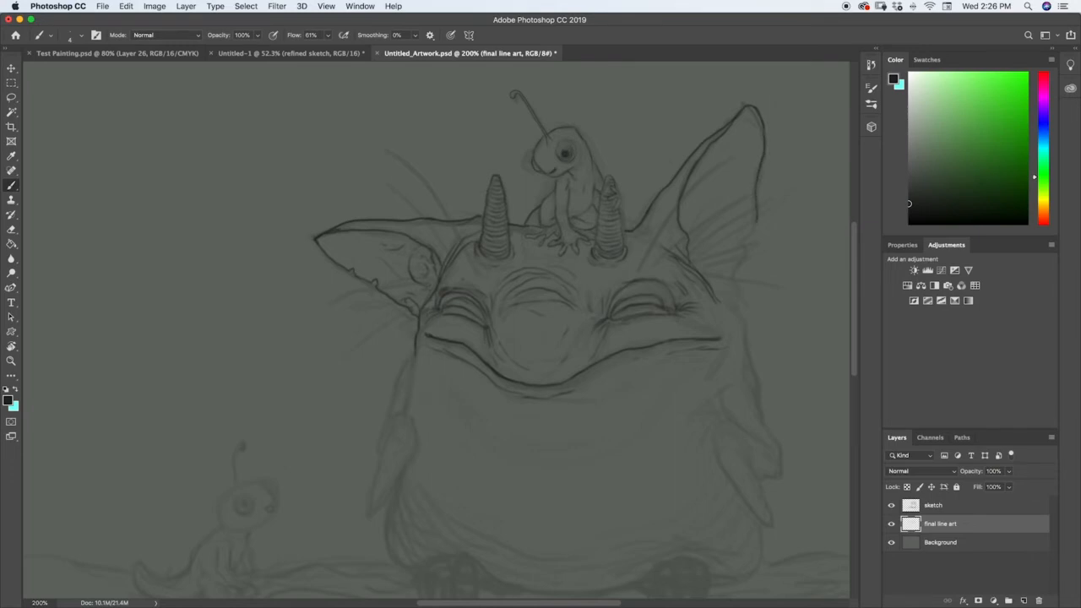
drag(684, 218, 683, 229)
drag(756, 227, 745, 241)
drag(743, 239, 734, 250)
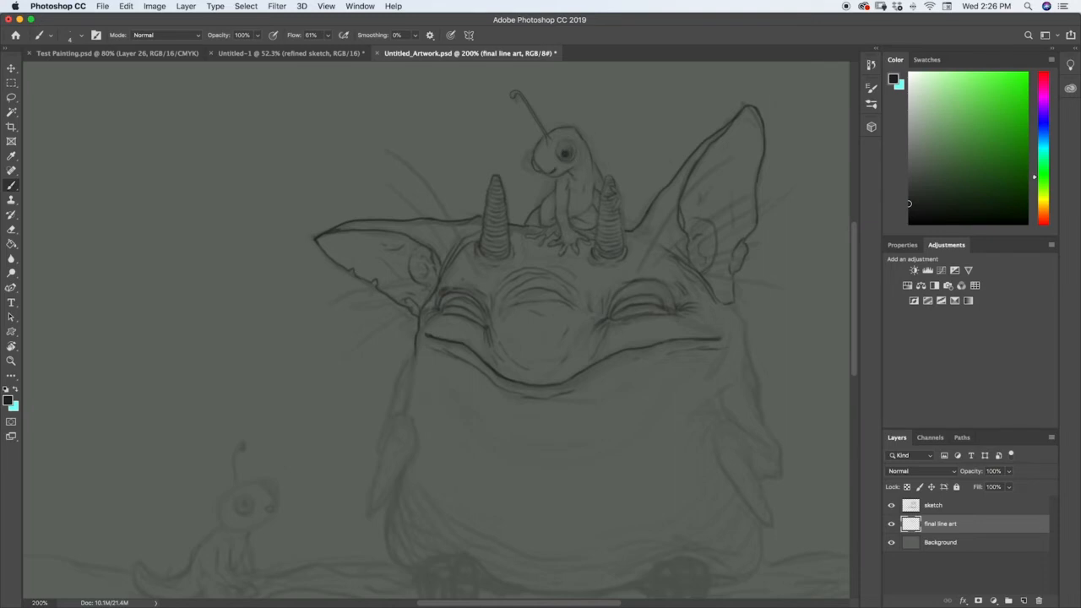
Ink the large creature's side contour below the right-hand ear and the curved chin fold lines beneath the mouth.
right_click(714, 276)
click(714, 276)
drag(712, 292, 754, 366)
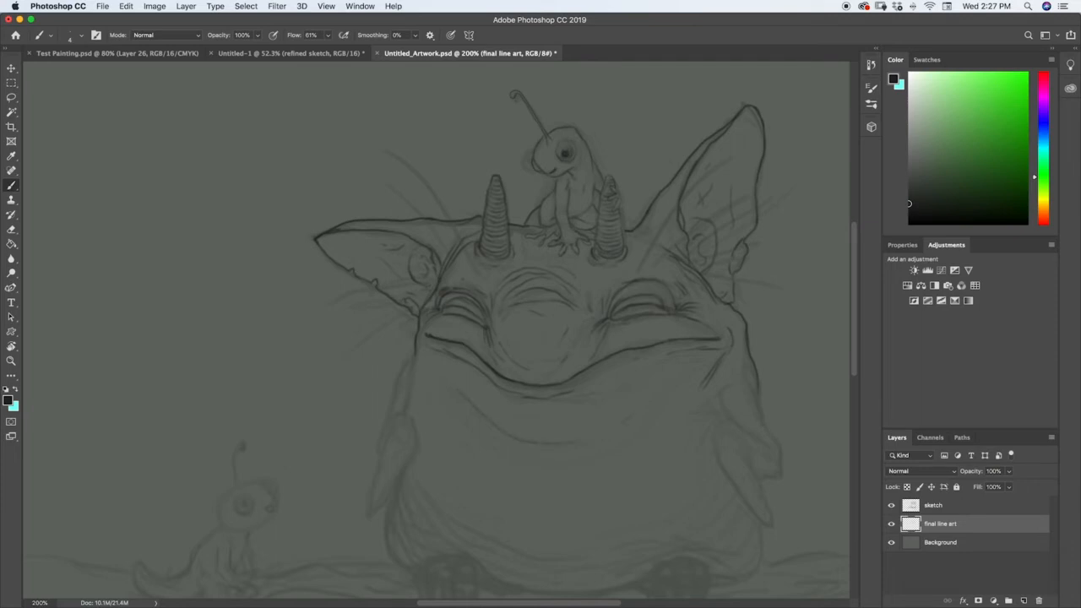
drag(513, 446, 535, 453)
Ink the large creature's right-hand arm with its jagged-edged pointed tip, and add crease lines at the arm's fold.
drag(757, 406, 783, 463)
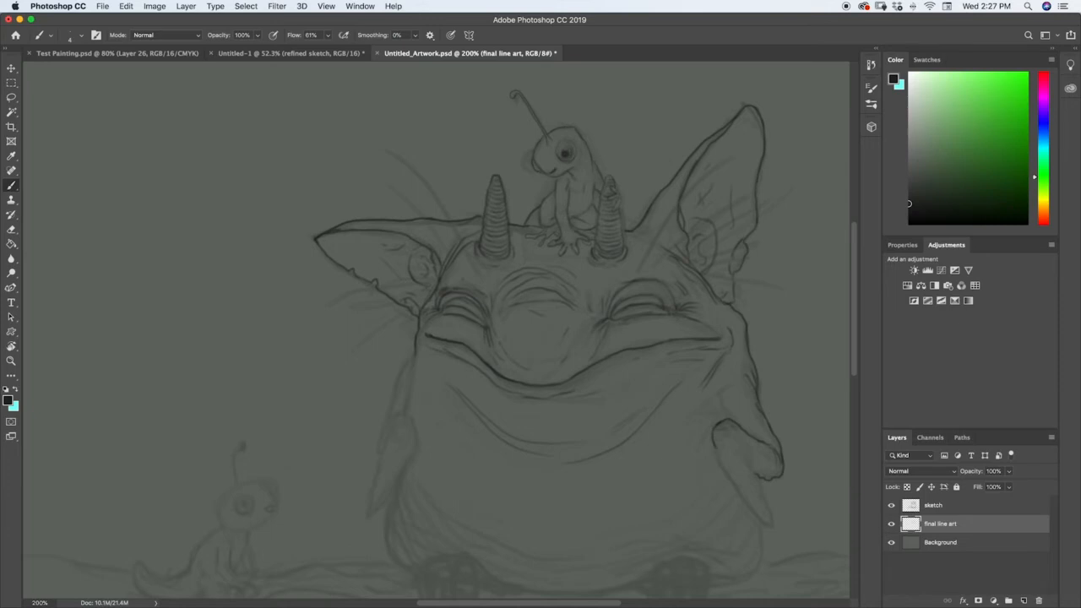
drag(716, 452, 768, 523)
drag(724, 398, 716, 414)
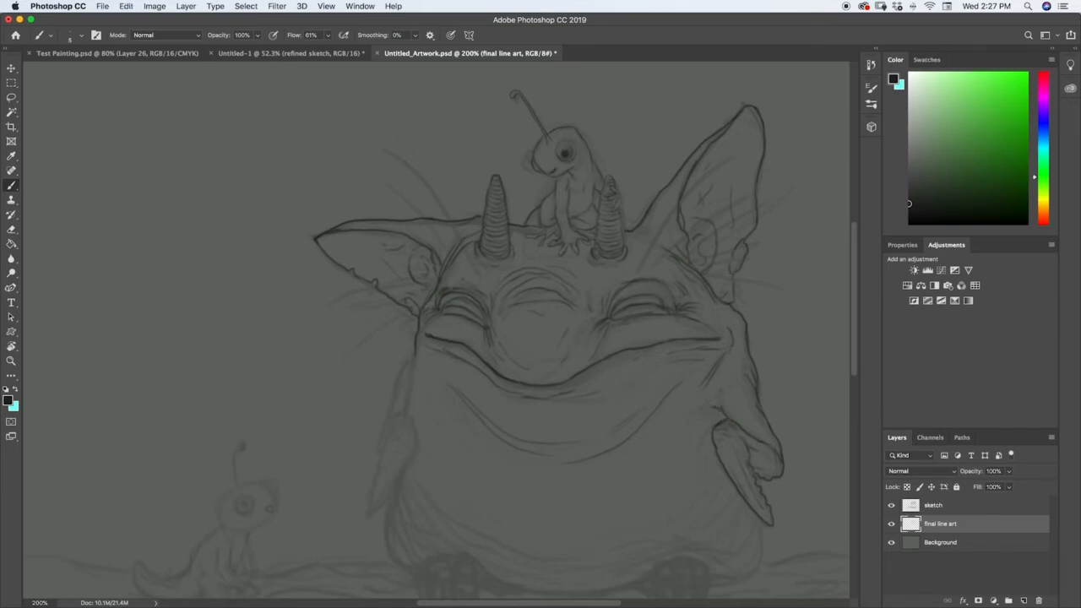
drag(725, 395, 721, 408)
drag(695, 434, 701, 445)
mouse_move(411, 356)
mouse_down()
mouse_move(368, 510)
mouse_move(392, 486)
mouse_up()
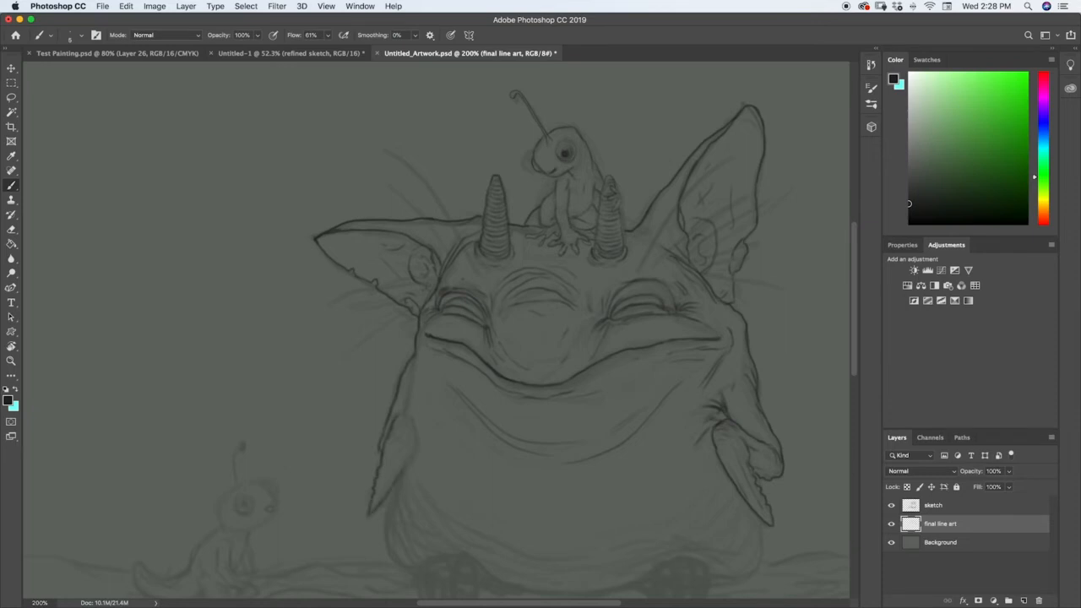
key(super+z)
key(super+z)
key(super+z)
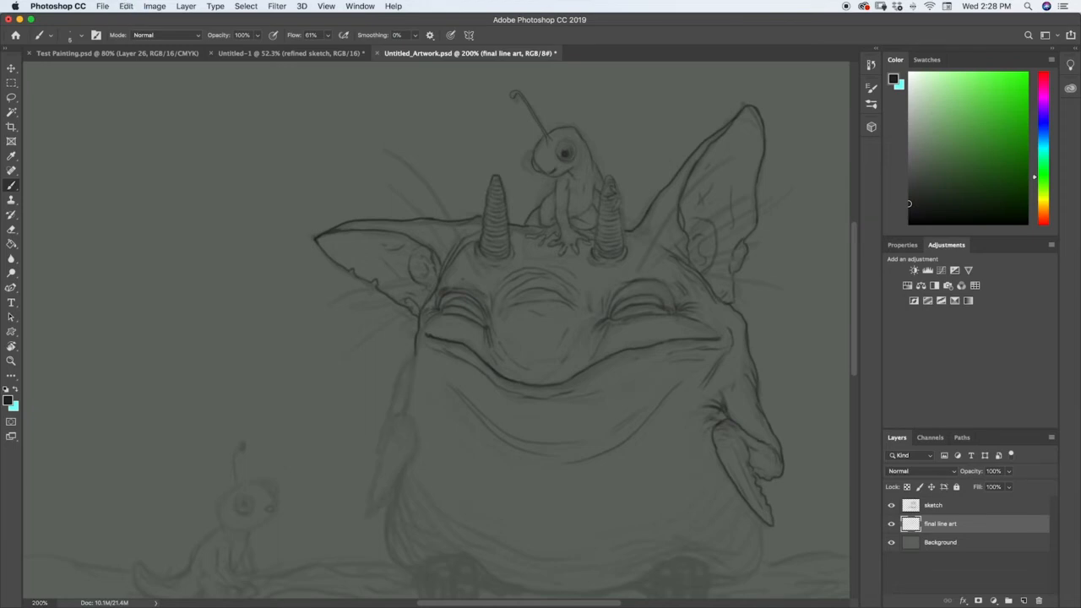
Using a 4 px brush, ink the large creature's left-hand arm down to its pointed, jagged-edged tip.
right_click(421, 441)
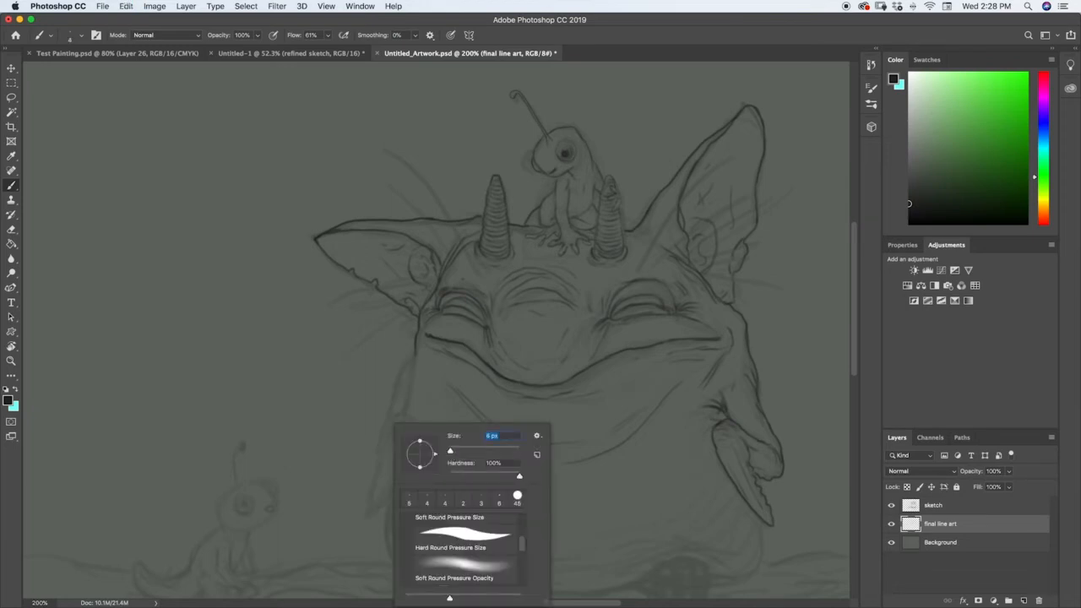
key(Return)
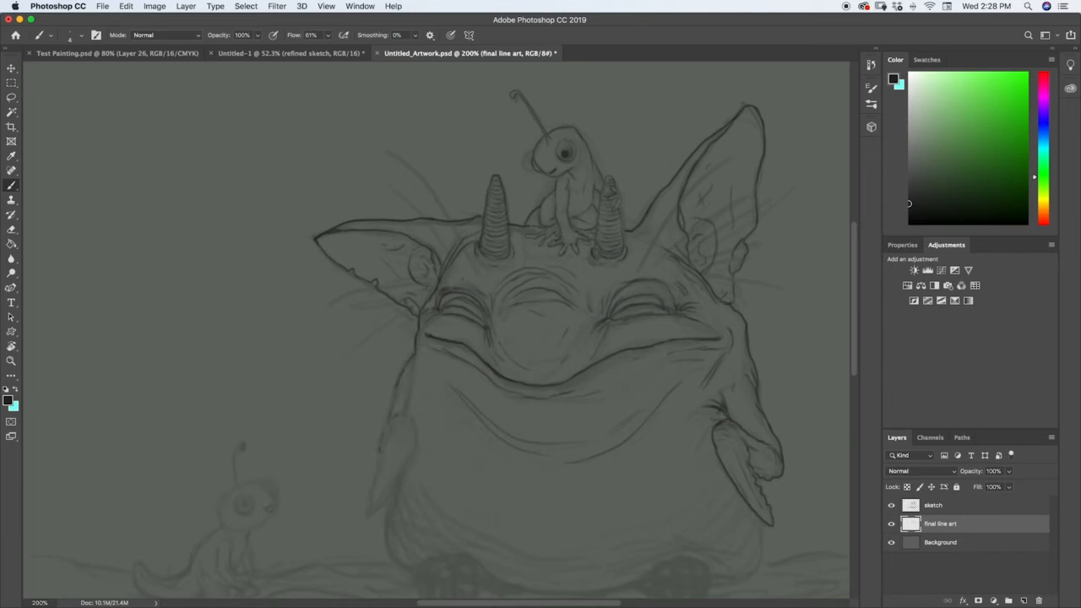
drag(388, 439, 380, 458)
drag(370, 514, 394, 481)
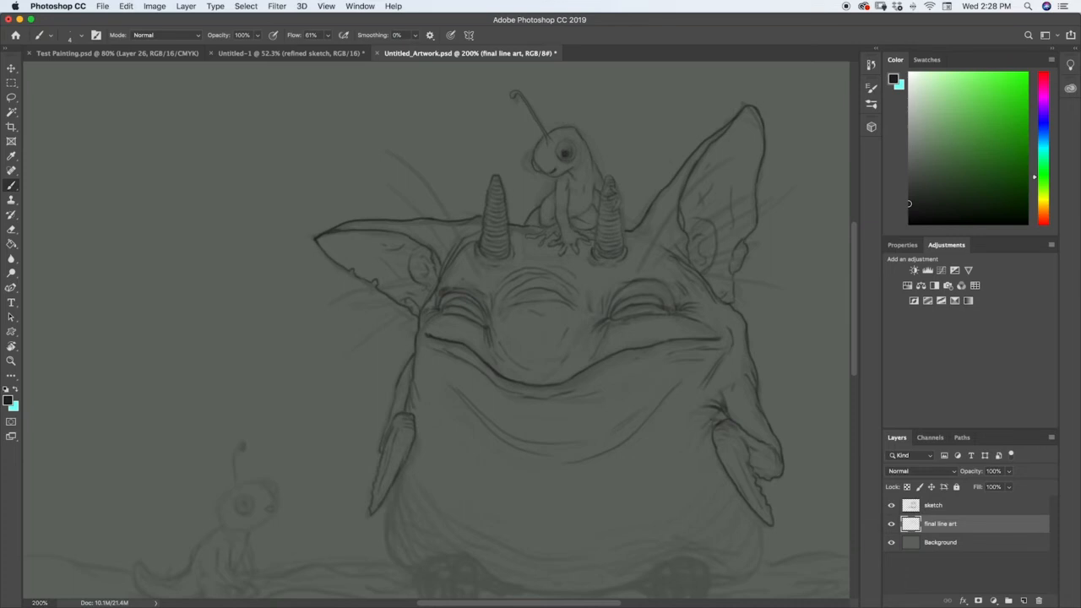
Ink the lower left-hand side of the large creature's body and the left-hand foot with its toes and long claws.
drag(397, 481, 389, 557)
drag(457, 481, 446, 511)
key(super+z)
scroll(456, 482, down, 5)
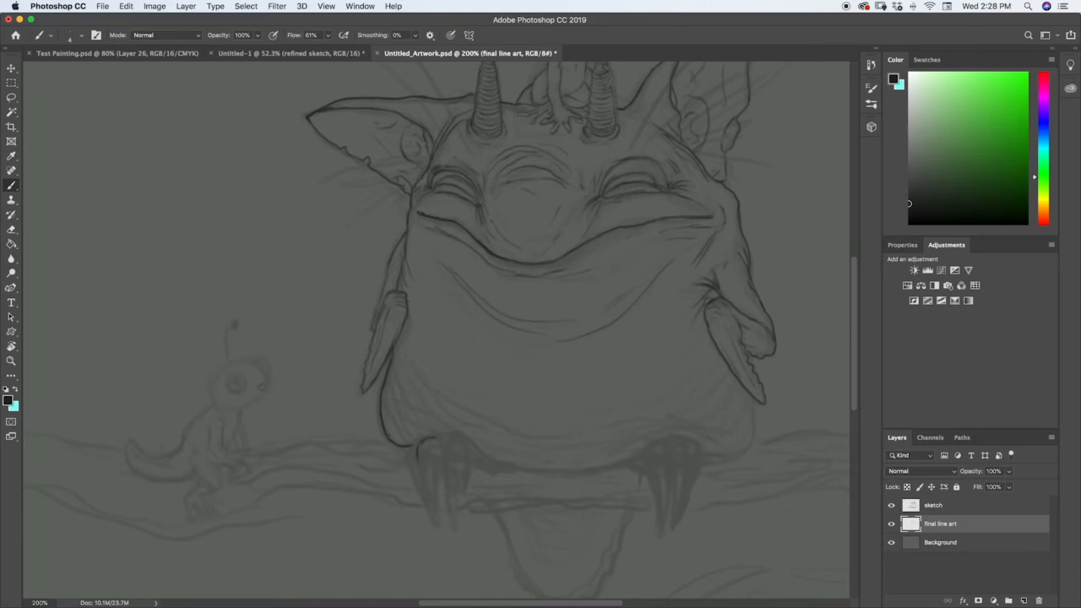
mouse_move(418, 459)
mouse_down()
mouse_move(437, 524)
mouse_move(427, 455)
mouse_move(435, 467)
mouse_up()
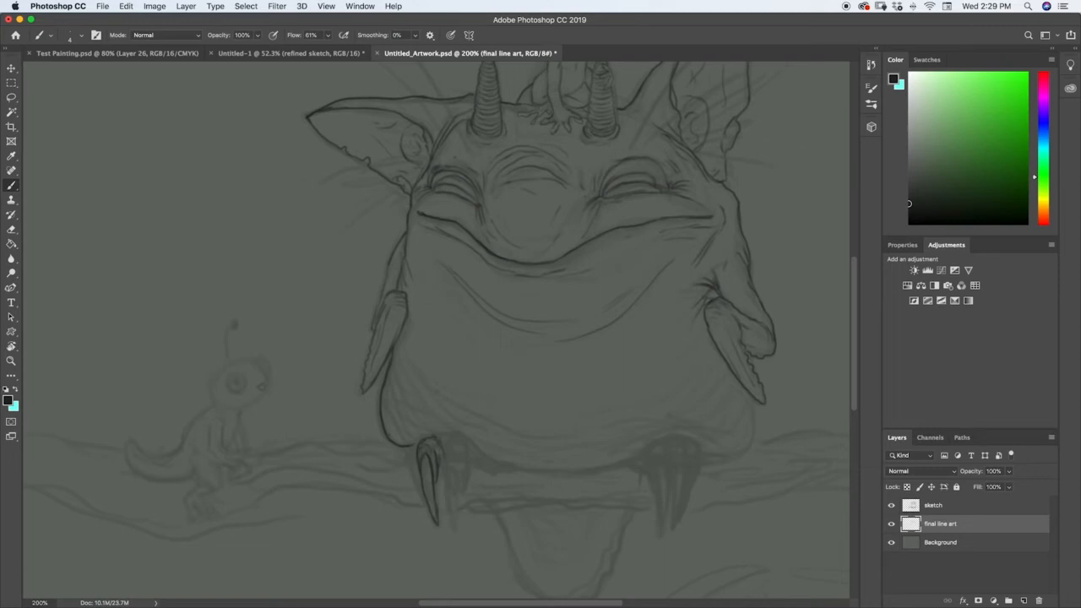
mouse_move(444, 446)
mouse_down()
mouse_move(449, 515)
mouse_move(464, 444)
mouse_up()
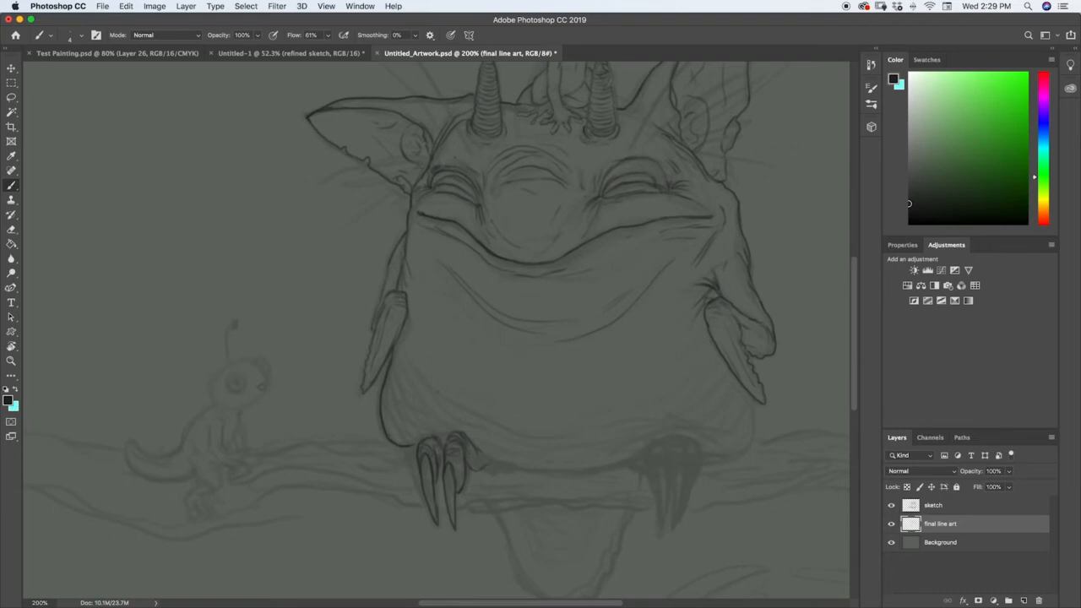
drag(408, 448, 429, 514)
Ink the belly's lower edge between the feet and the right-hand foot with its wrinkled toes and long claws.
drag(510, 466, 586, 476)
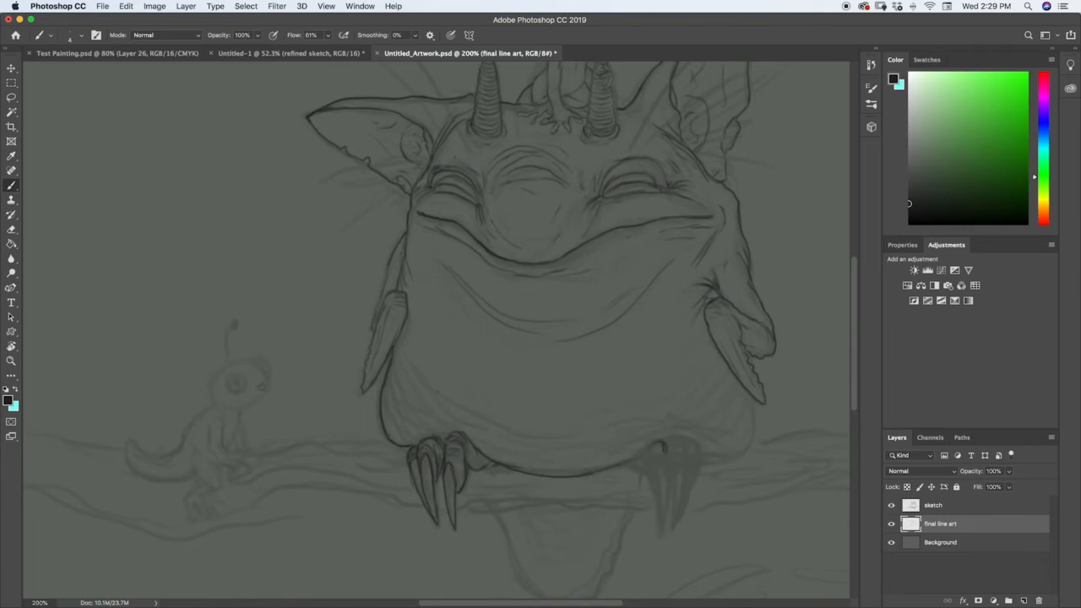
mouse_move(664, 476)
mouse_down()
mouse_move(659, 529)
mouse_move(655, 501)
mouse_up()
mouse_move(649, 463)
mouse_down()
mouse_move(647, 480)
mouse_move(661, 444)
mouse_up()
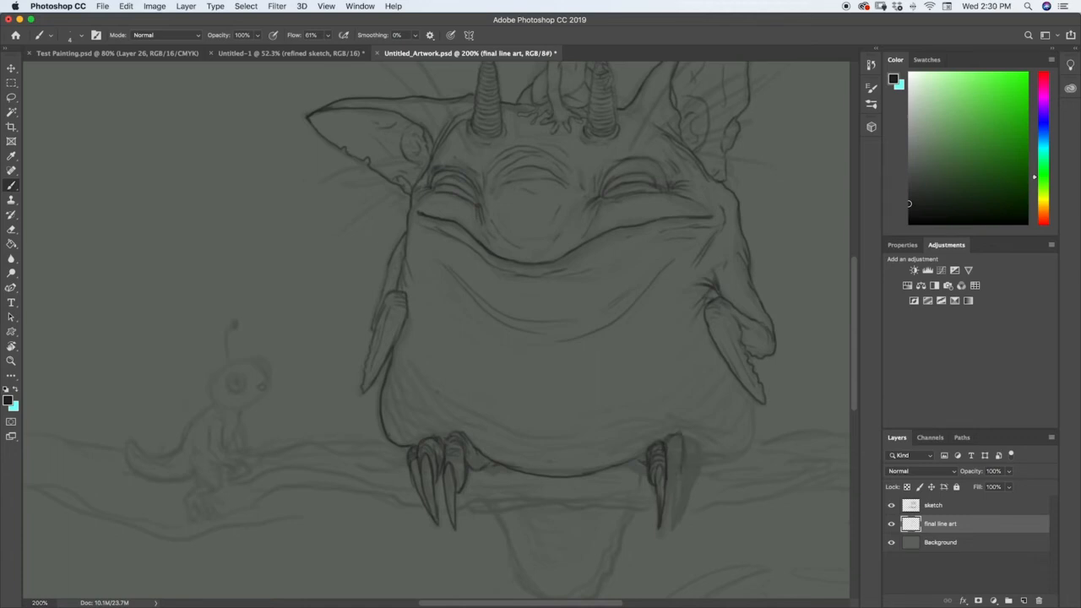
mouse_move(678, 486)
mouse_down()
mouse_move(665, 536)
mouse_move(666, 524)
mouse_up()
drag(673, 474, 669, 489)
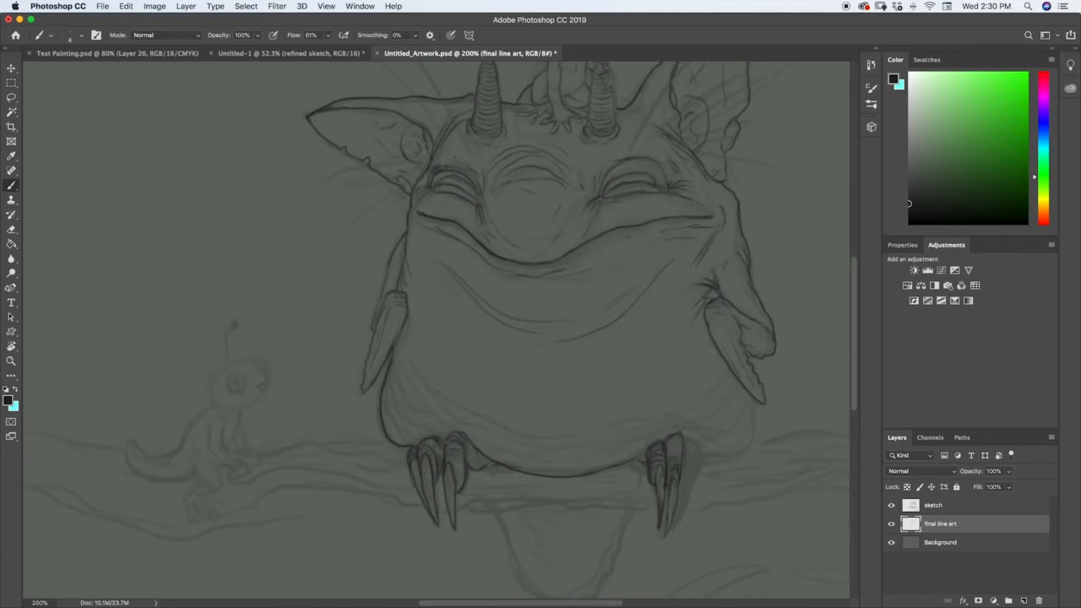
mouse_move(678, 440)
mouse_down()
mouse_move(670, 446)
mouse_move(690, 458)
mouse_move(690, 477)
mouse_up()
drag(460, 460, 457, 472)
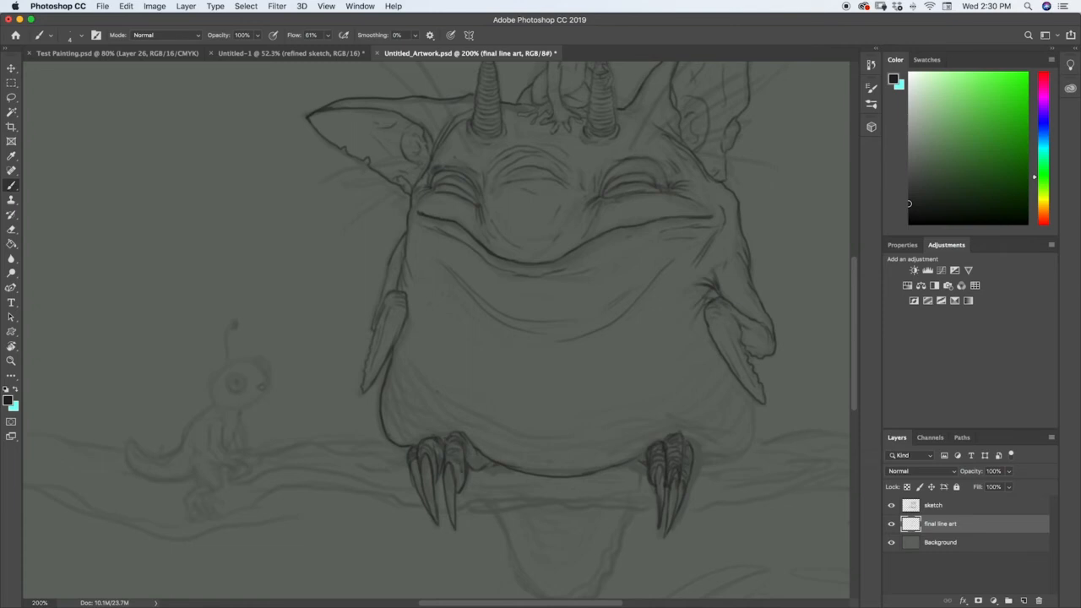
Ink the lower right-hand side of the body and add curved skin fold lines across both sides and bottom of the belly.
drag(633, 466, 636, 468)
mouse_move(702, 456)
mouse_down()
mouse_move(741, 453)
mouse_move(755, 397)
mouse_up()
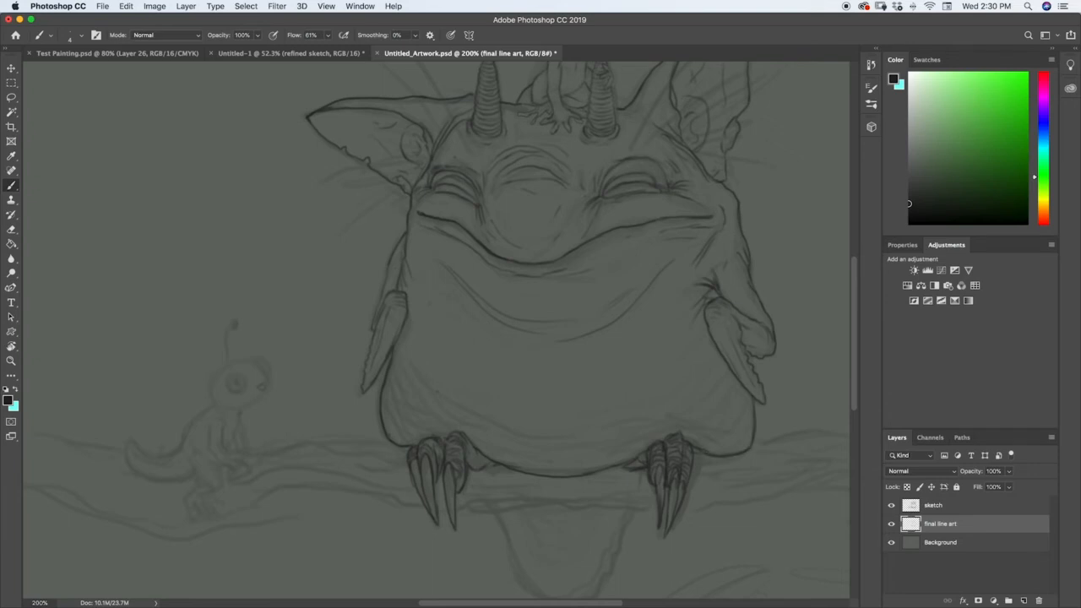
mouse_move(417, 354)
mouse_down()
mouse_move(393, 392)
mouse_move(421, 427)
mouse_up()
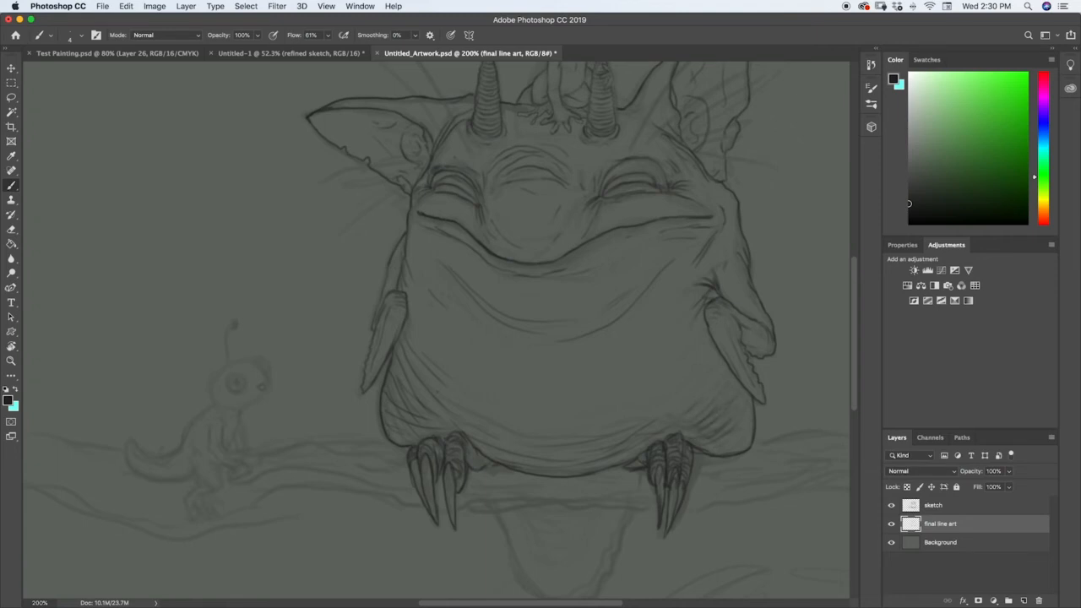
drag(715, 359, 714, 381)
drag(473, 420, 526, 436)
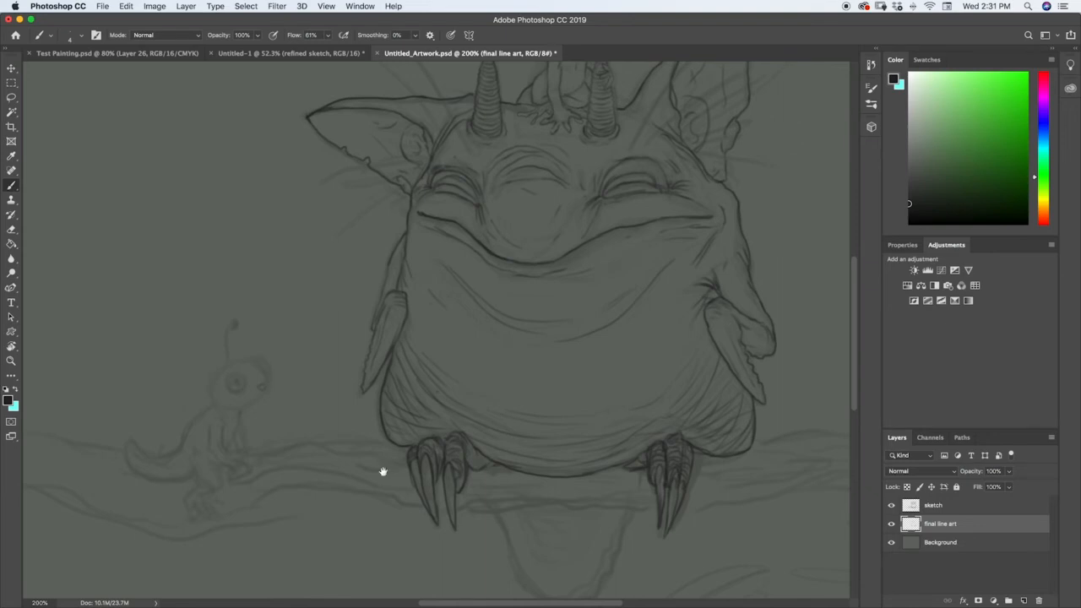
Erase and redraw the lid lines above the large creature's left-hand closed eye.
mouse_move(381, 473)
mouse_down()
mouse_move(386, 388)
mouse_move(362, 340)
mouse_up()
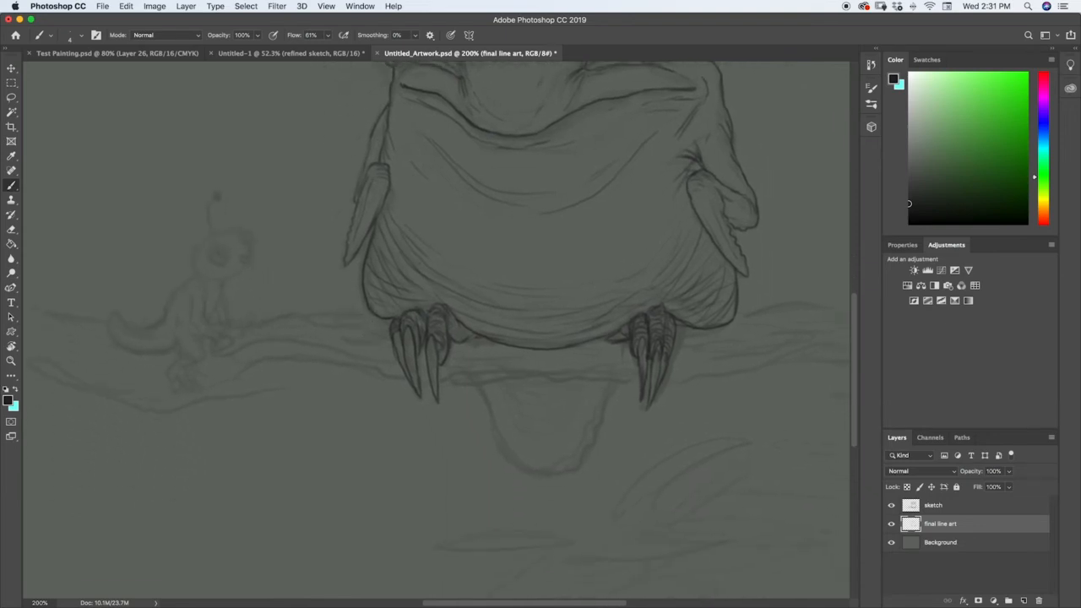
key(super+1)
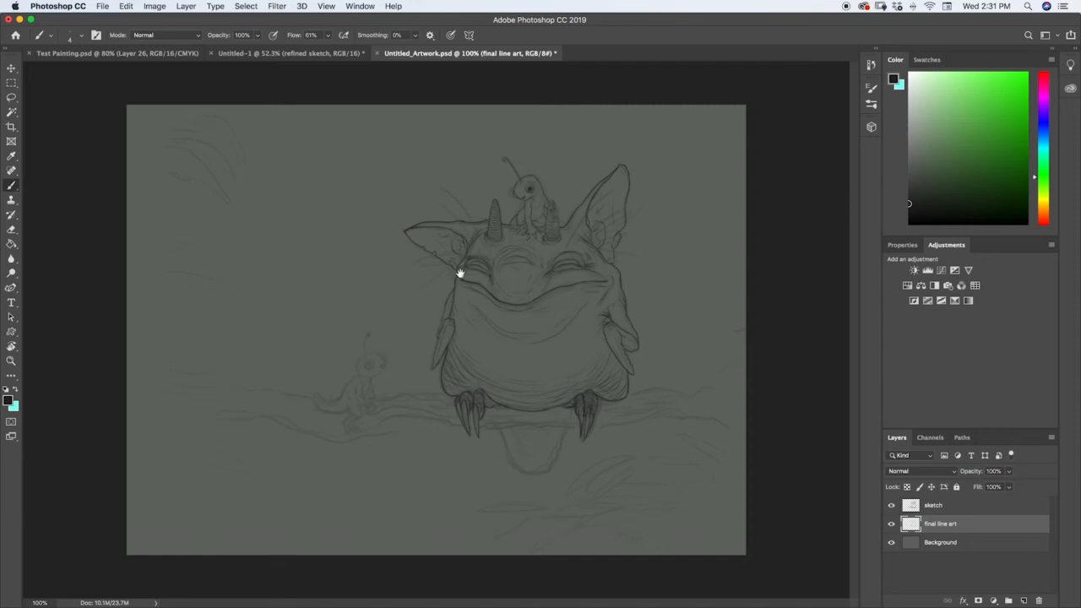
key(super+plus)
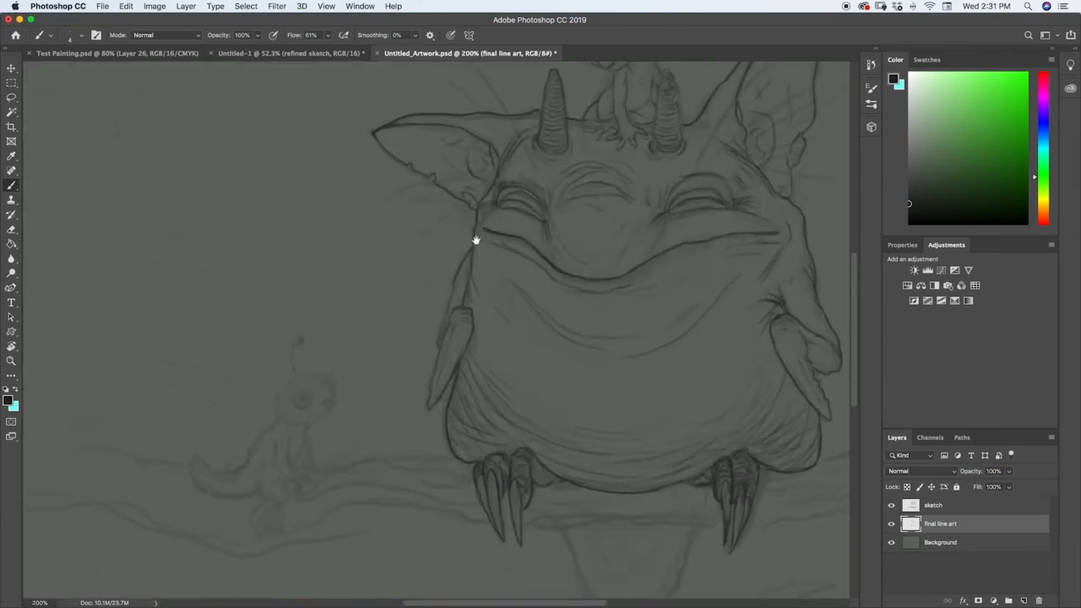
drag(475, 238, 406, 300)
key(e)
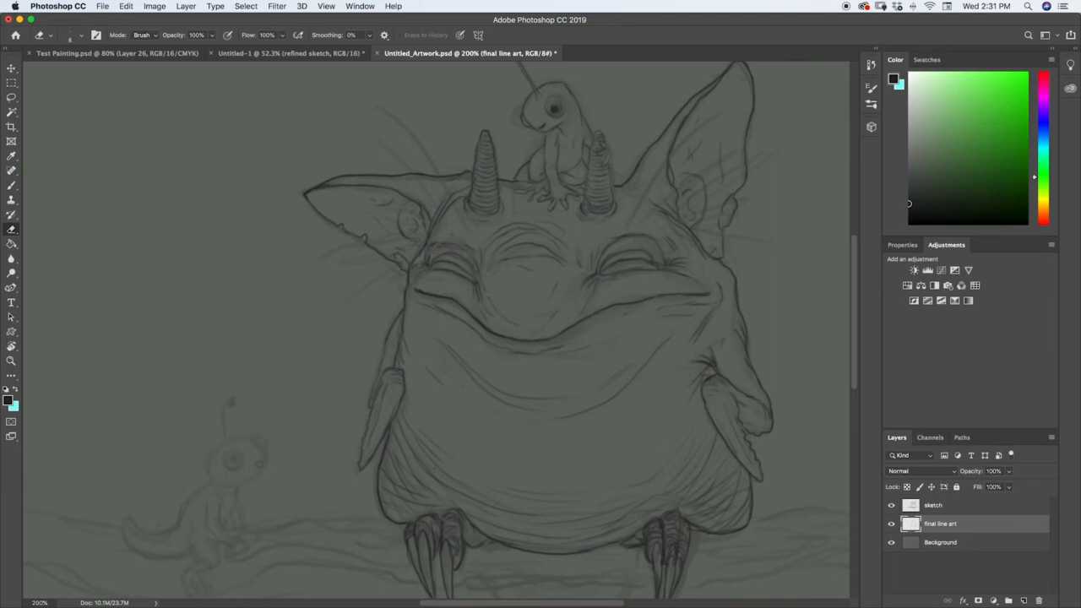
drag(429, 246, 454, 247)
key(b)
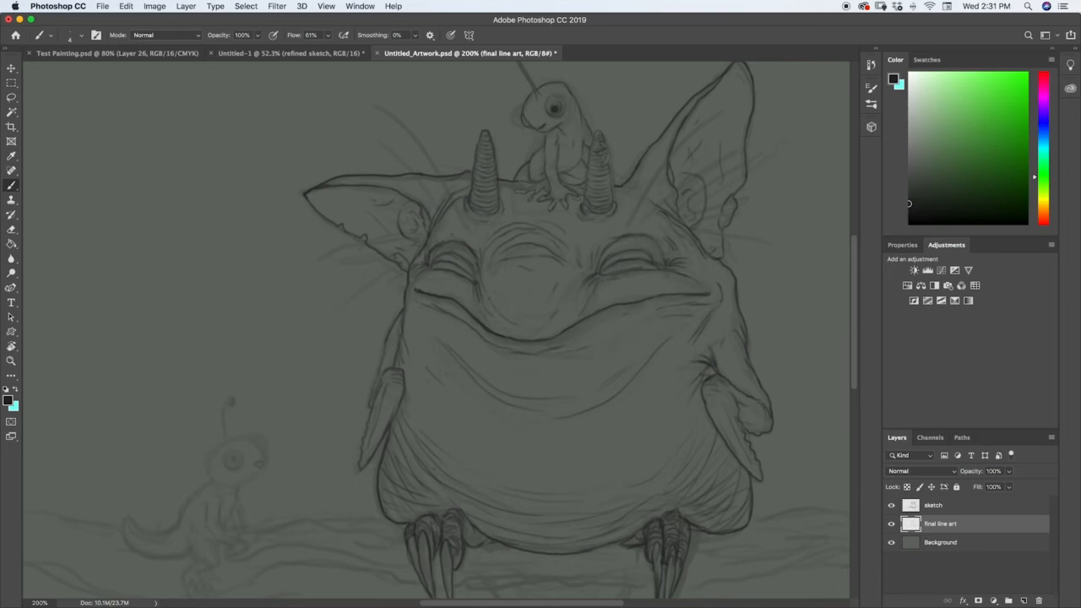
key(super+minus)
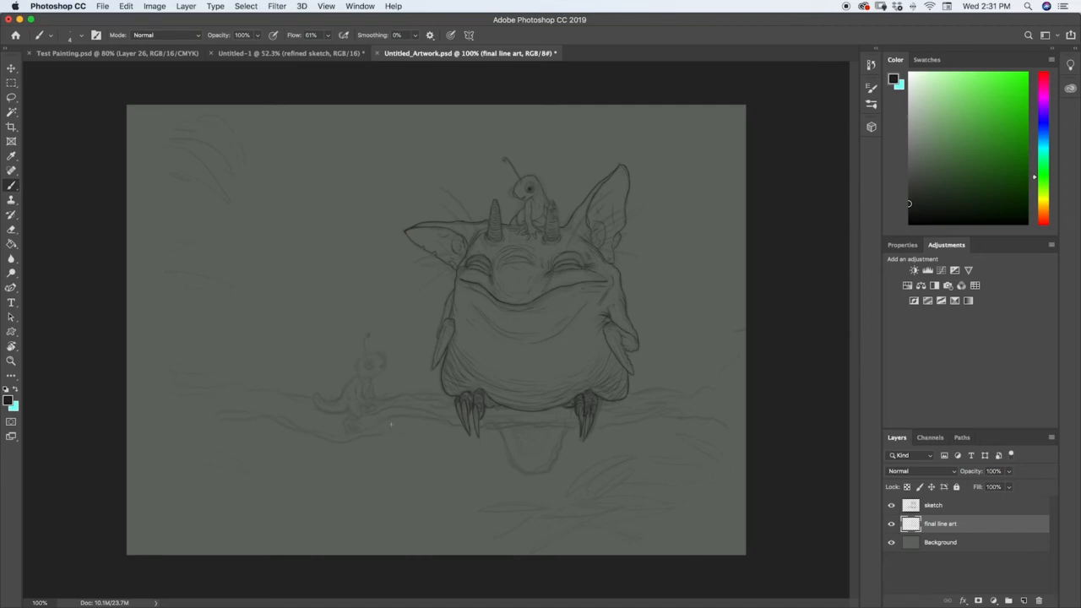
Ink the branch's lower edge beneath the large creature and both branch edges out to the right-hand canvas edge.
mouse_move(425, 422)
mouse_down()
mouse_move(562, 430)
mouse_move(671, 416)
mouse_move(725, 442)
mouse_up()
mouse_move(635, 394)
mouse_down()
mouse_move(714, 401)
mouse_move(743, 424)
mouse_move(746, 450)
mouse_up()
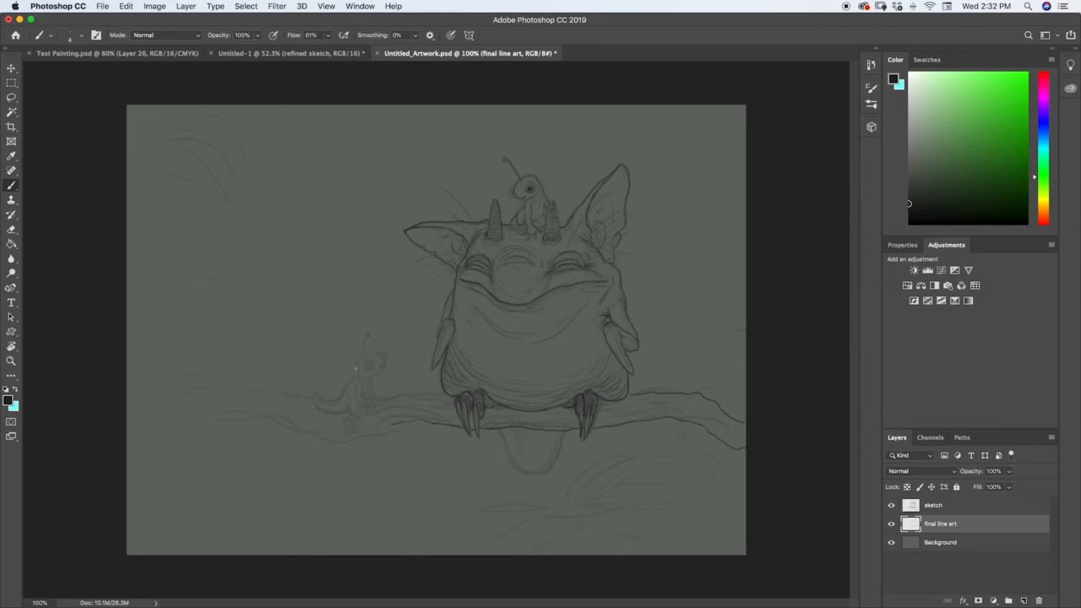
Ink the small creature sitting on the branch, including its antenna, limbs and curled tail, and the branch edges around it.
key(super+equal)
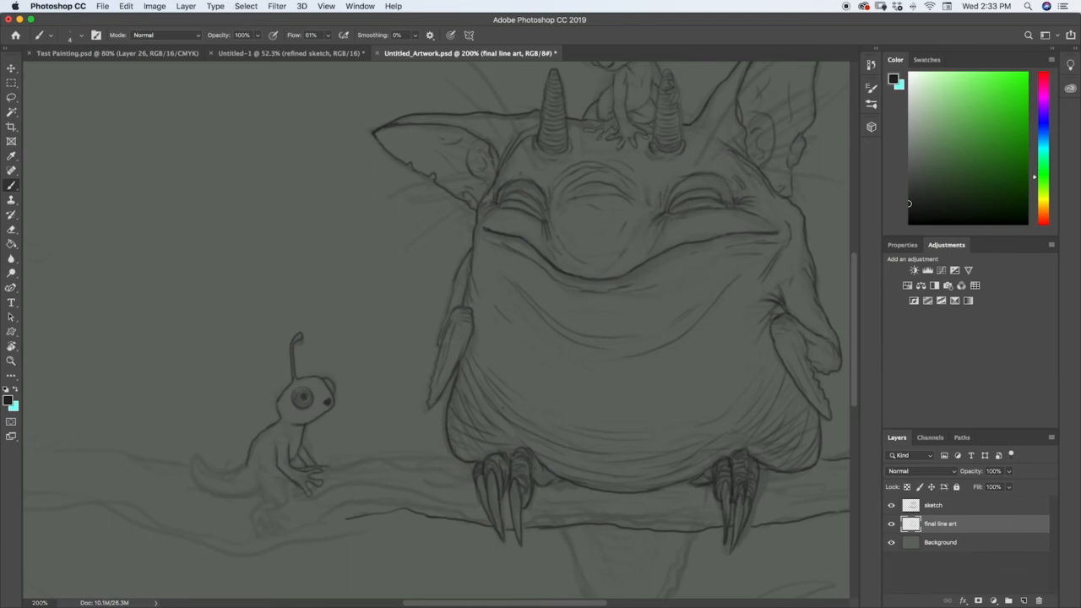
mouse_move(321, 470)
mouse_down()
mouse_move(391, 453)
mouse_move(451, 457)
mouse_up()
mouse_move(260, 475)
mouse_down()
mouse_move(253, 488)
mouse_move(283, 499)
mouse_up()
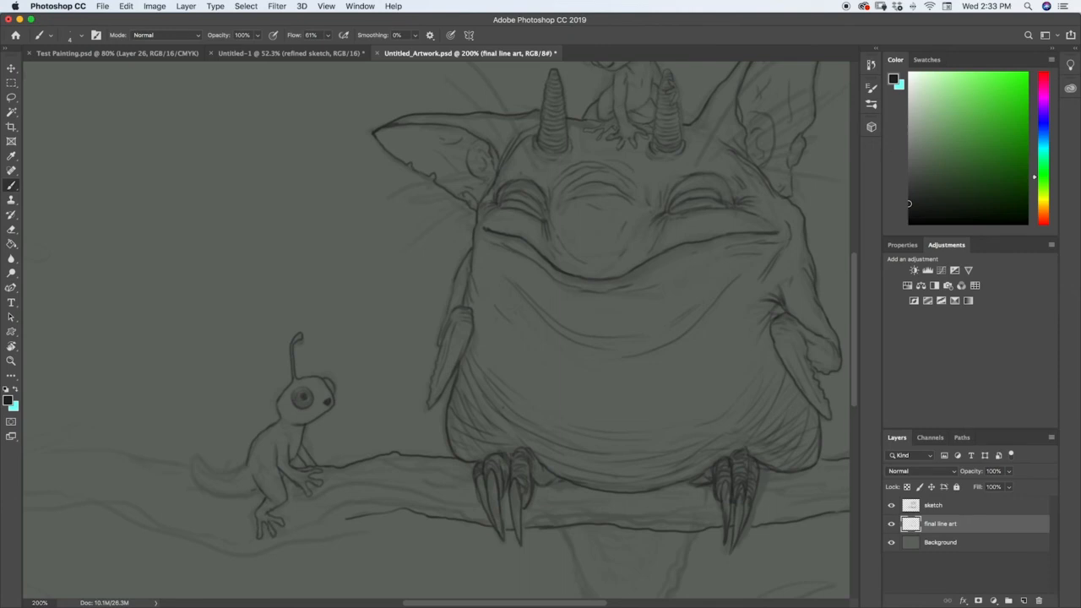
mouse_move(226, 470)
mouse_down()
mouse_move(206, 460)
mouse_move(197, 470)
mouse_move(218, 490)
mouse_move(260, 483)
mouse_up()
right_click(257, 474)
mouse_move(346, 518)
mouse_down()
mouse_move(233, 549)
mouse_move(117, 508)
mouse_move(24, 511)
mouse_up()
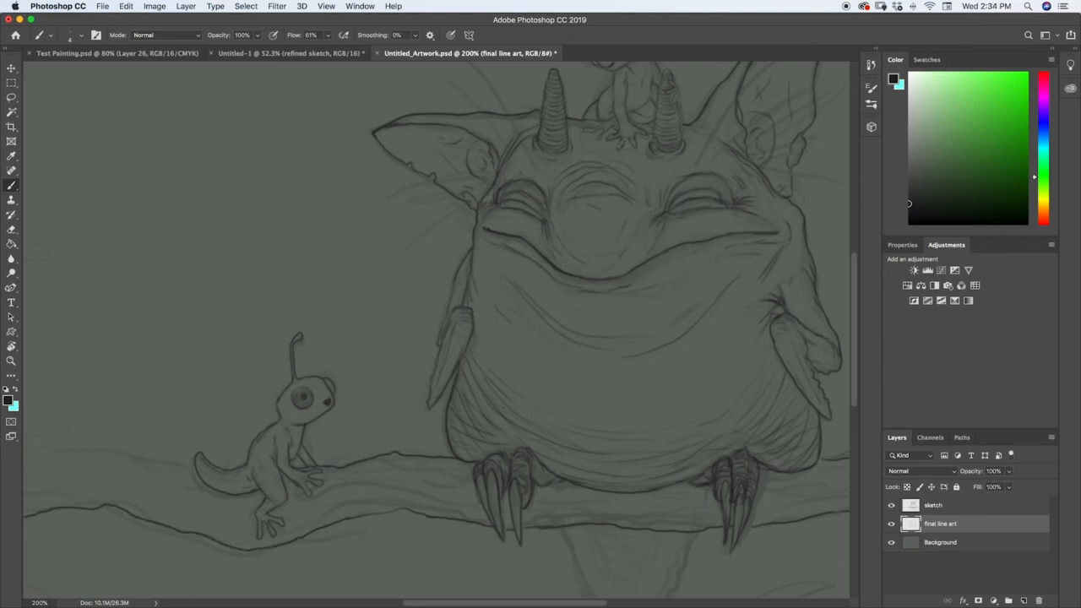
key(super+minus)
mouse_move(225, 424)
mouse_down()
mouse_move(153, 430)
mouse_move(128, 437)
mouse_up()
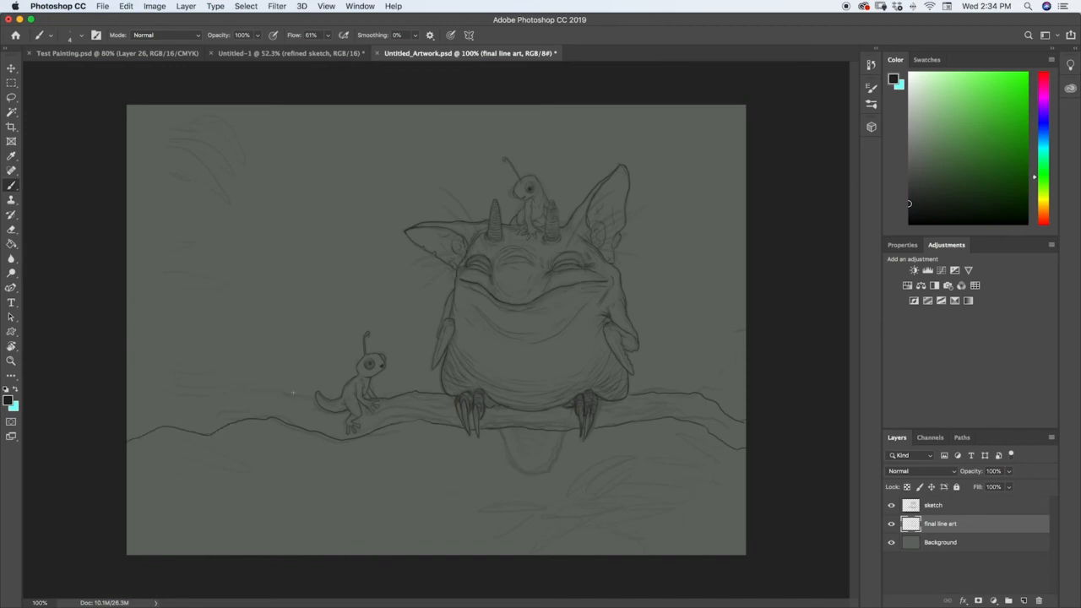
key(super+z)
key(super+z)
key(super+shift+z)
Ink the branch's upper and lower edges from the small creature's tail to the left-hand canvas edge.
drag(312, 397, 210, 381)
drag(218, 419, 127, 395)
right_click(179, 398)
click(198, 376)
drag(200, 378, 120, 362)
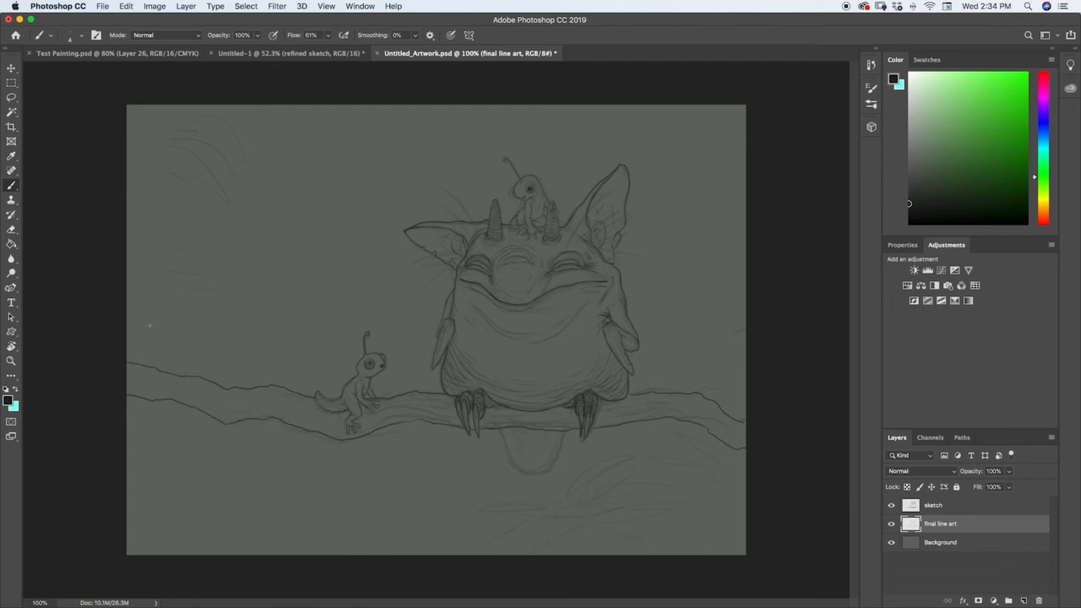
Ink the large creature's rounded tail hanging below the branch and add curved fold lines inside it.
key(super+equal)
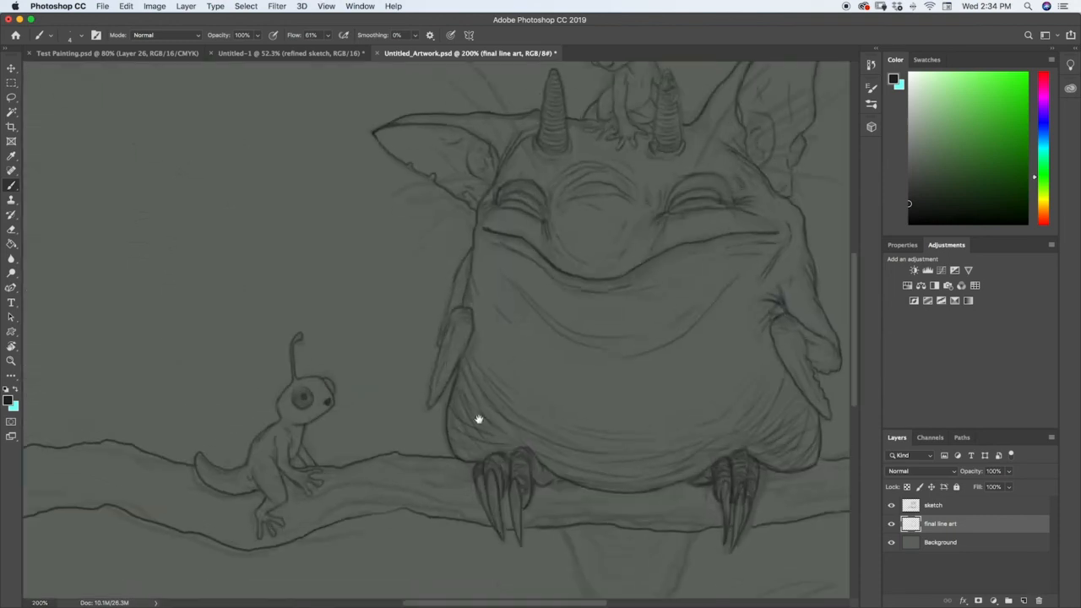
drag(478, 422, 304, 264)
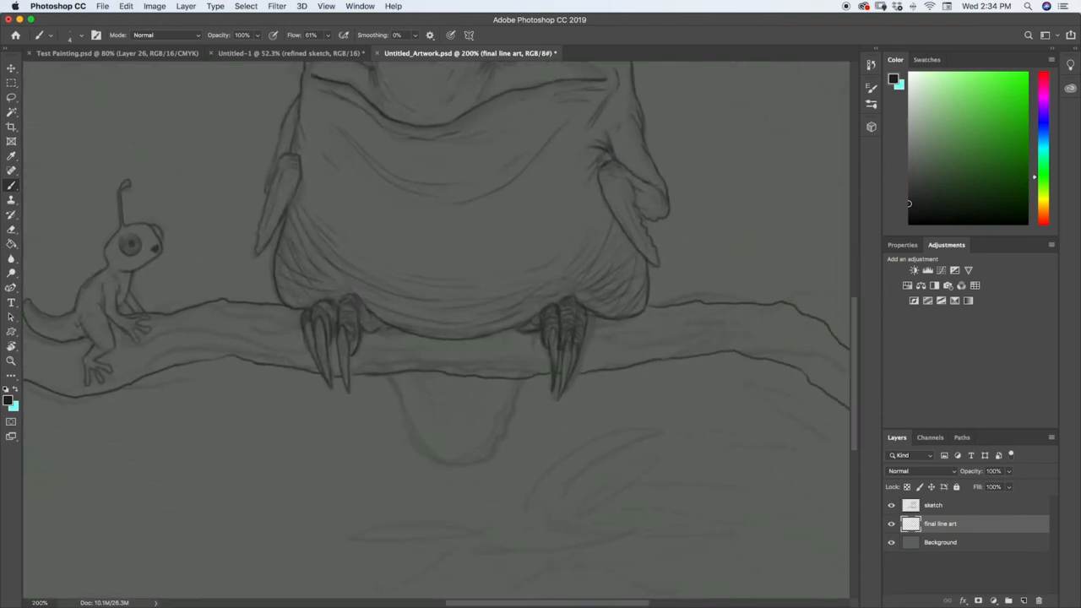
mouse_move(393, 382)
mouse_down()
mouse_move(420, 448)
mouse_move(459, 467)
mouse_move(486, 457)
mouse_up()
drag(509, 418, 515, 409)
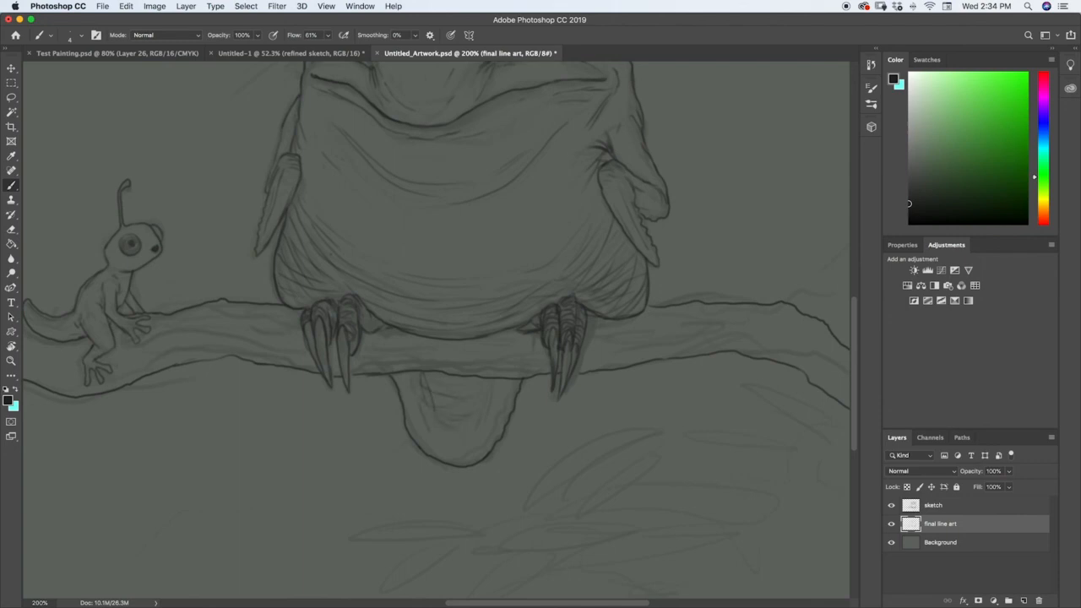
mouse_move(433, 389)
mouse_down()
mouse_move(476, 381)
mouse_move(466, 378)
mouse_up()
Add bark grain, rings and cracks along the whole branch, with knots and small bumps on its right-hand part.
key(super+minus)
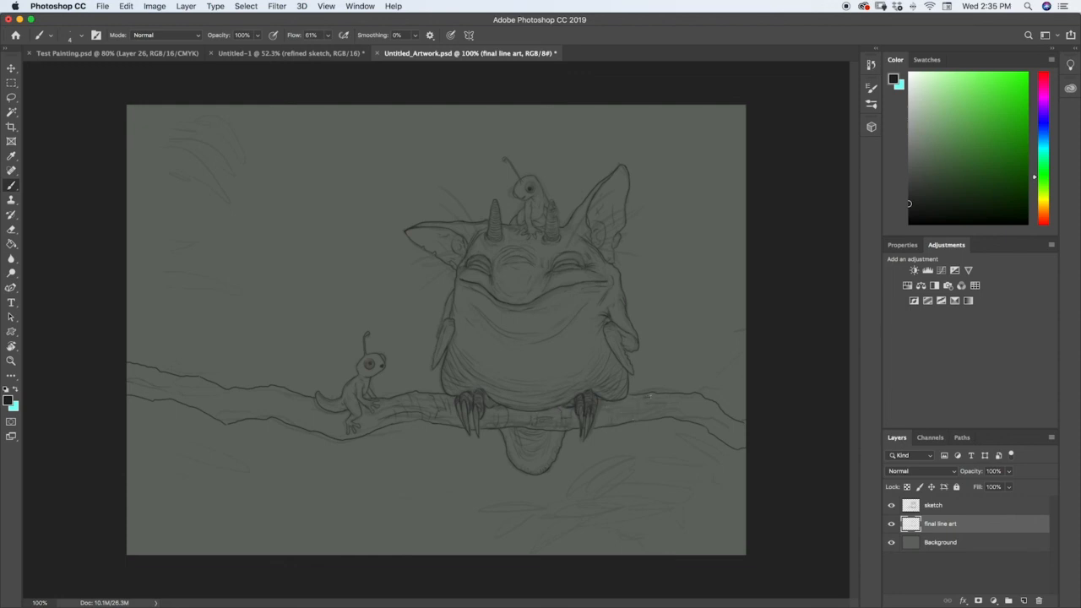
drag(682, 401, 679, 401)
key(e)
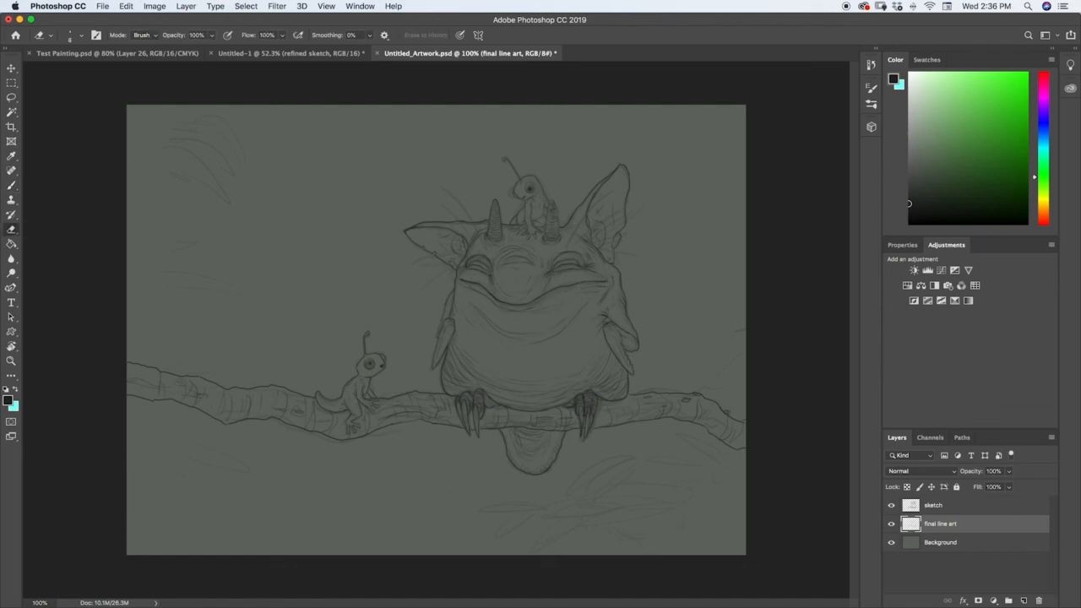
key(b)
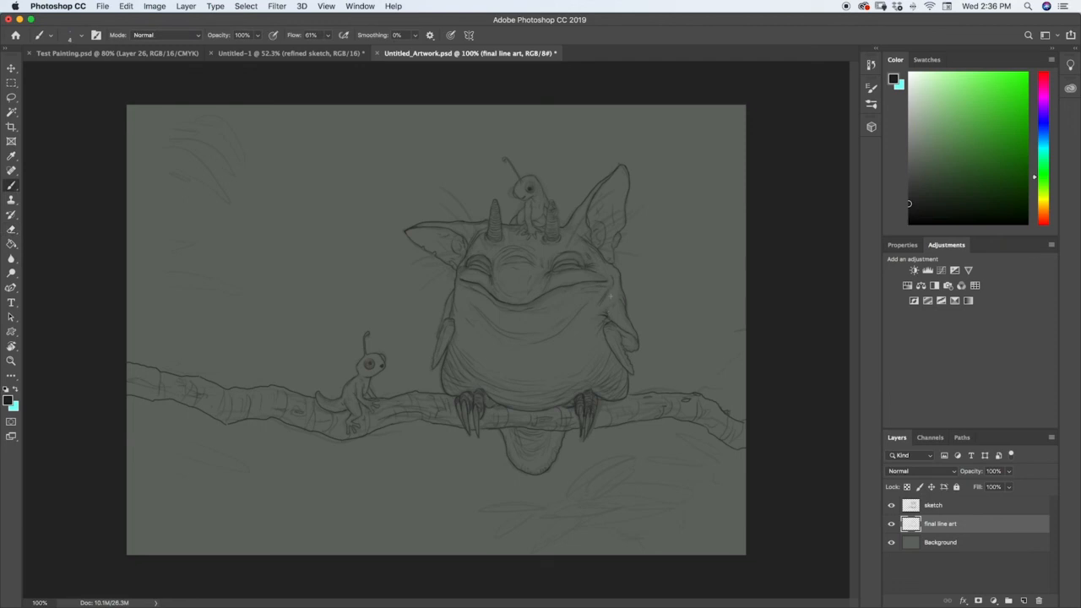